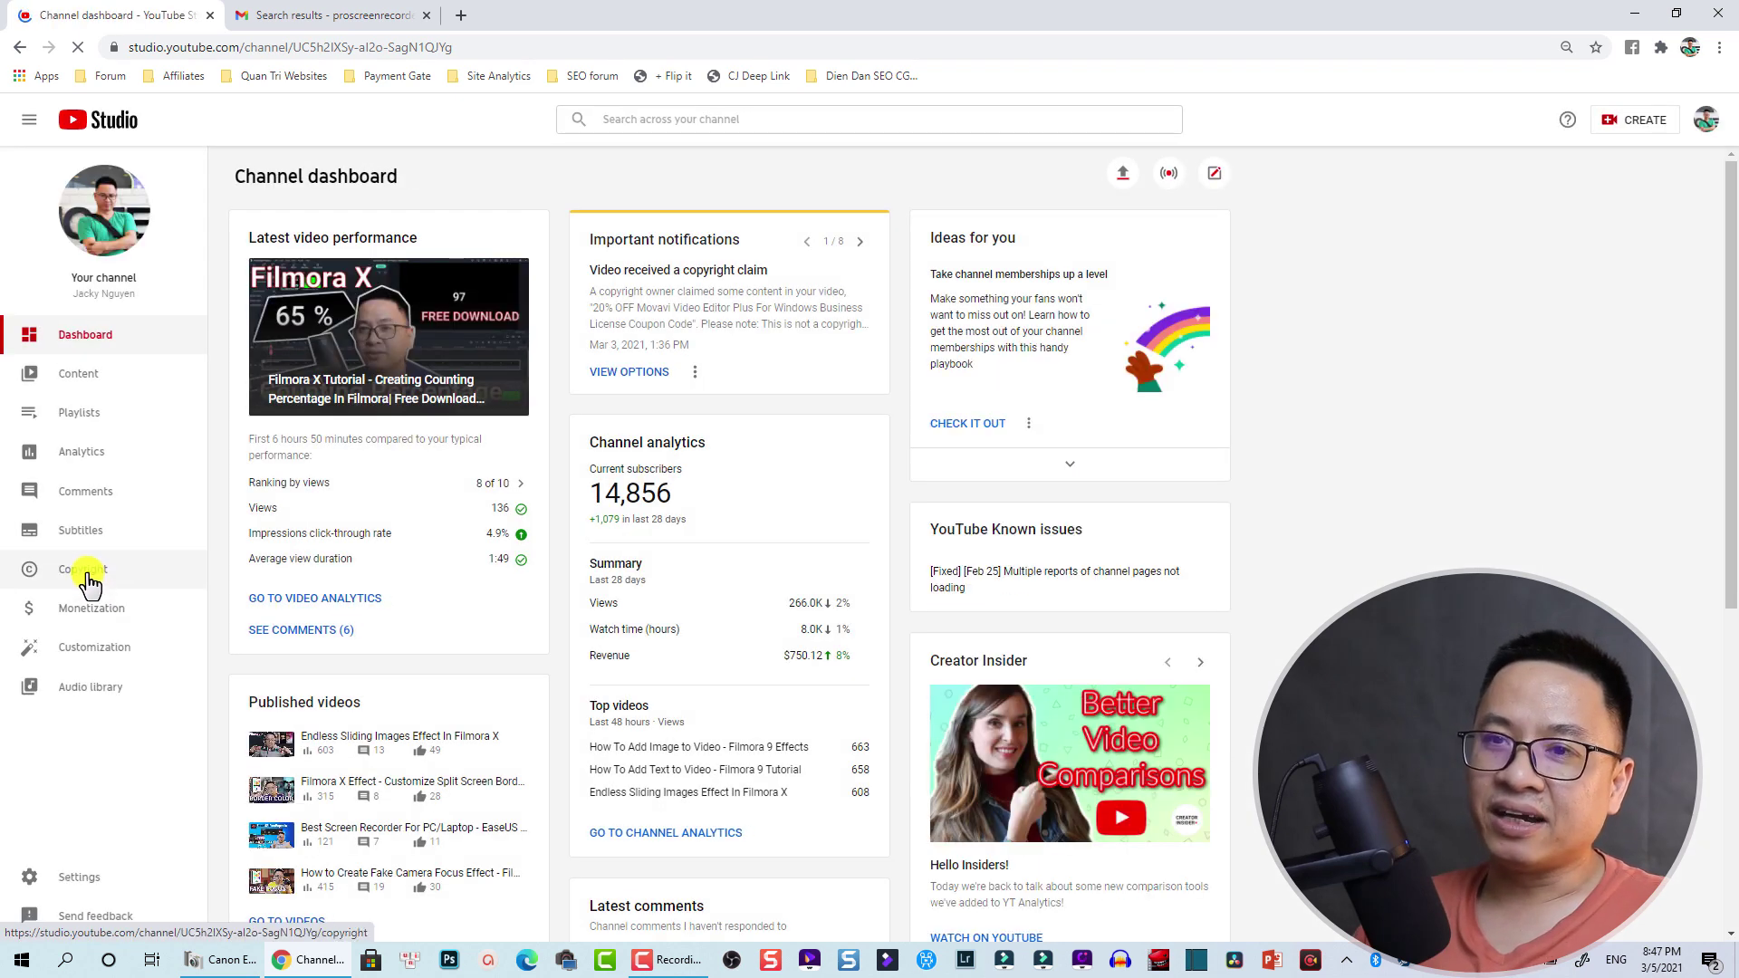
Open the channel's copyright matches and start a contact message to the channel behind the first matching video
left_click(141, 570)
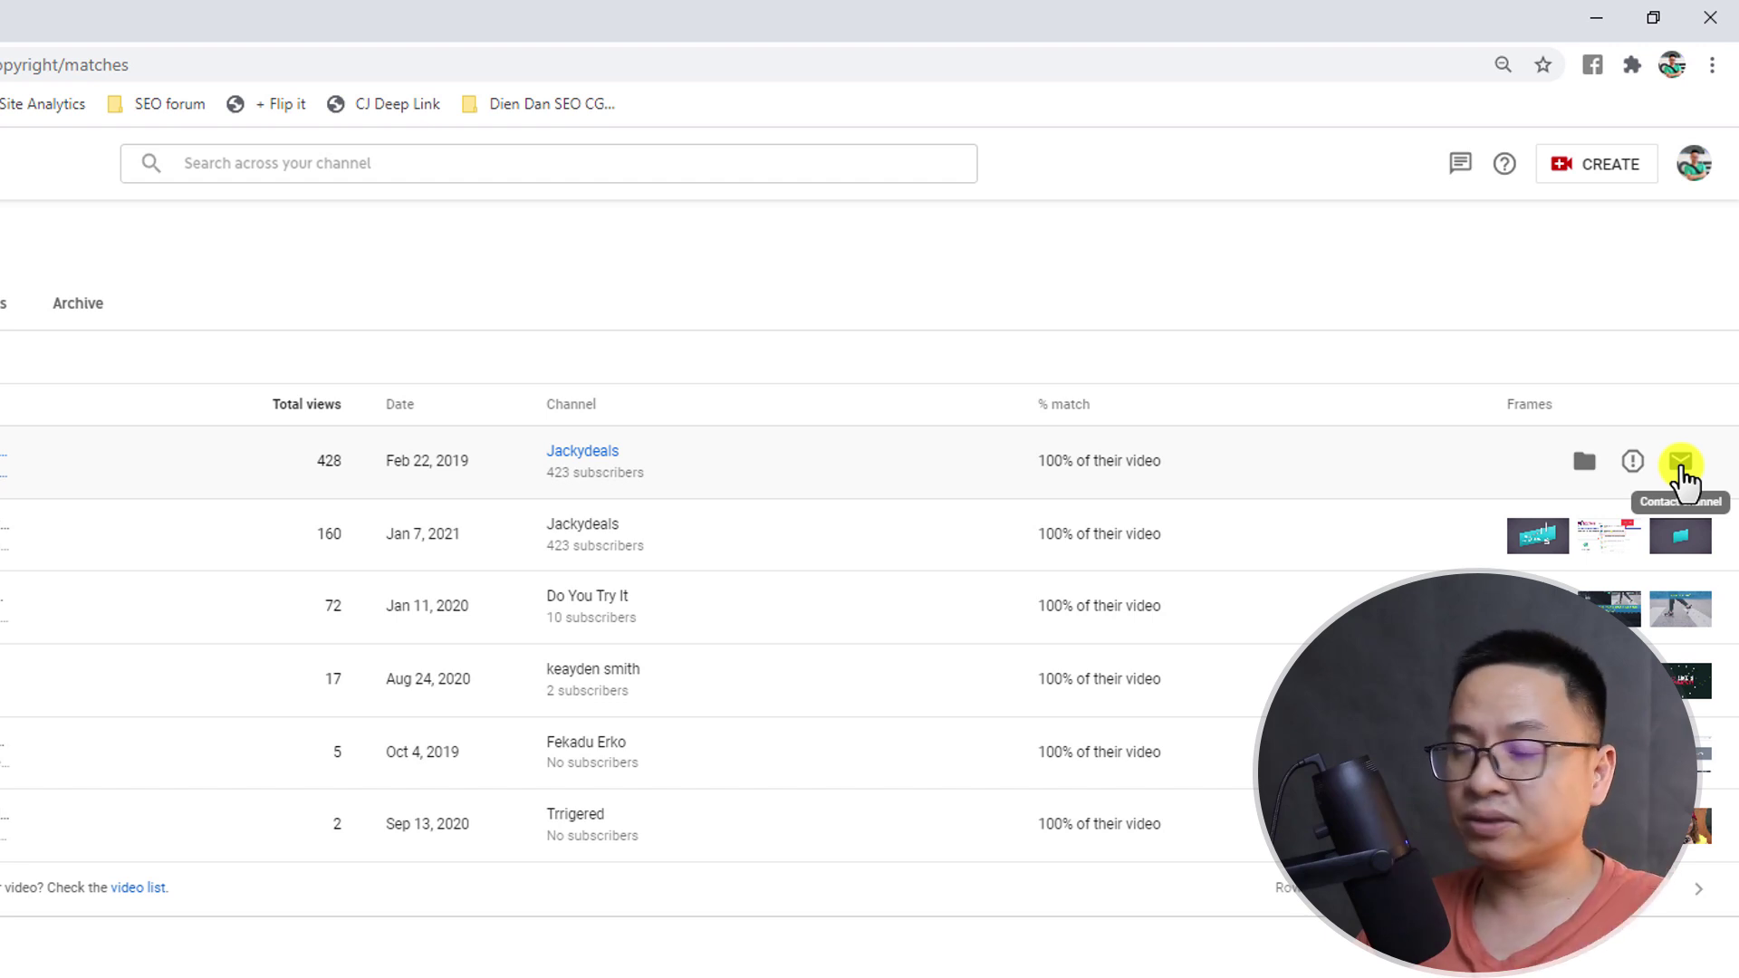
left_click(1678, 463)
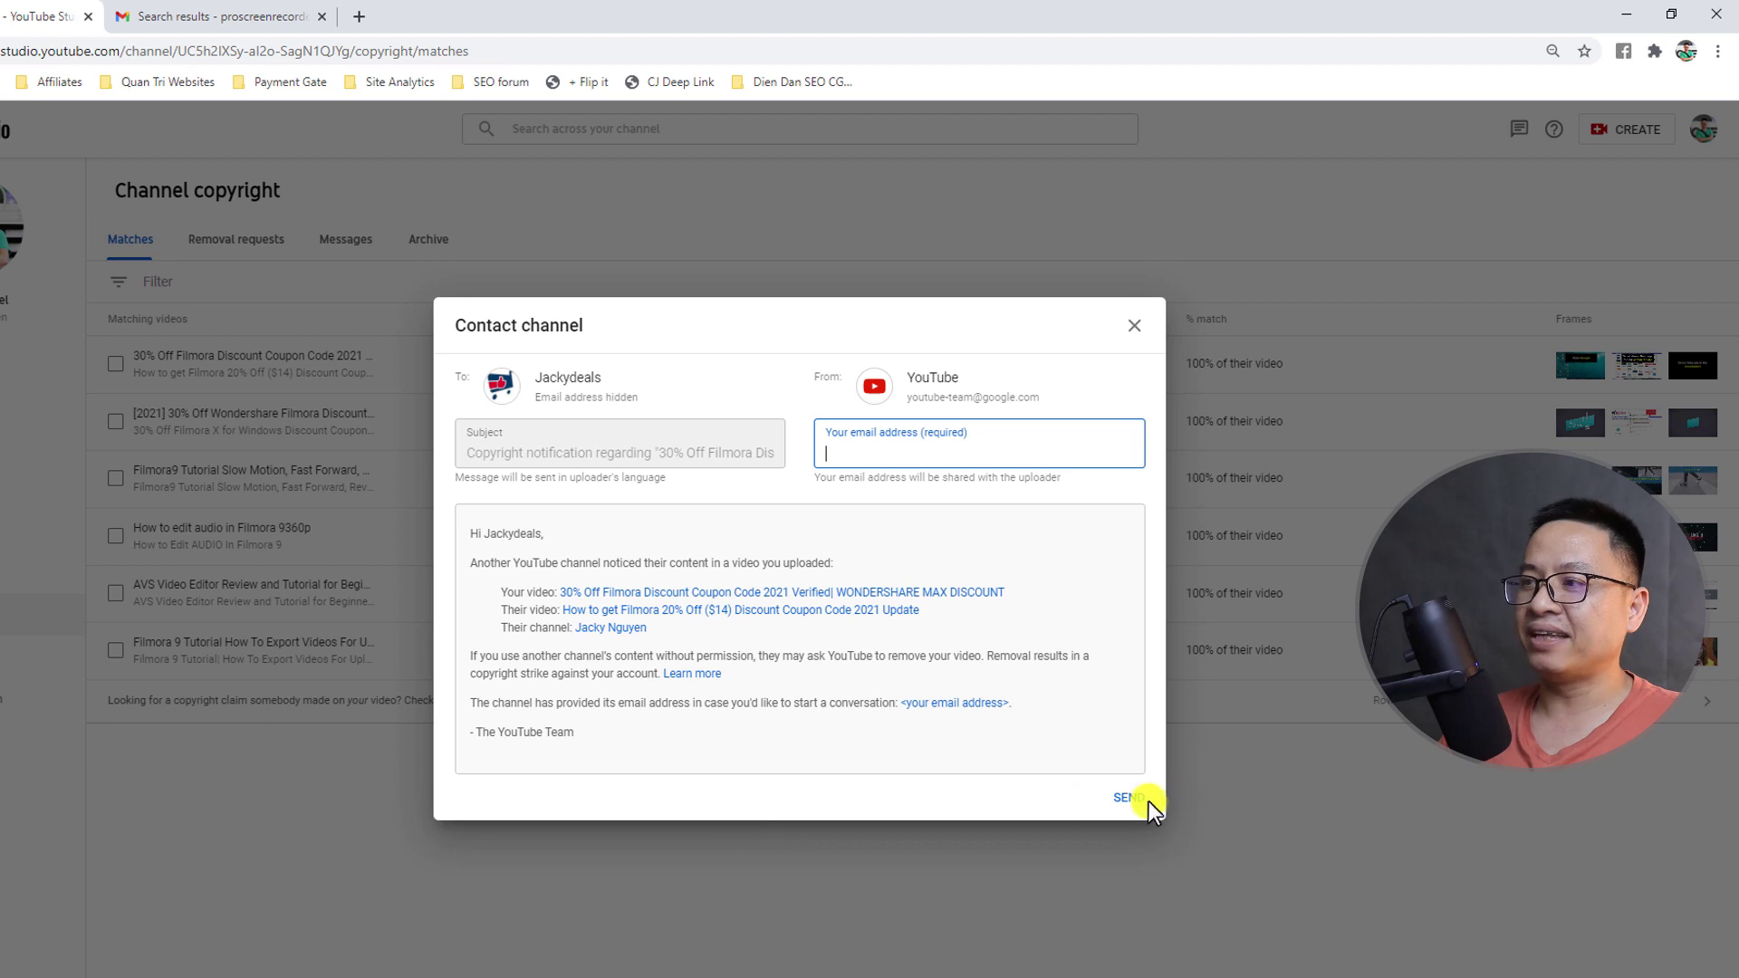
Switch to Gmail, read who made the claim in the newest YouTube copyright claim email, and return to YouTube Studio
left_click(213, 16)
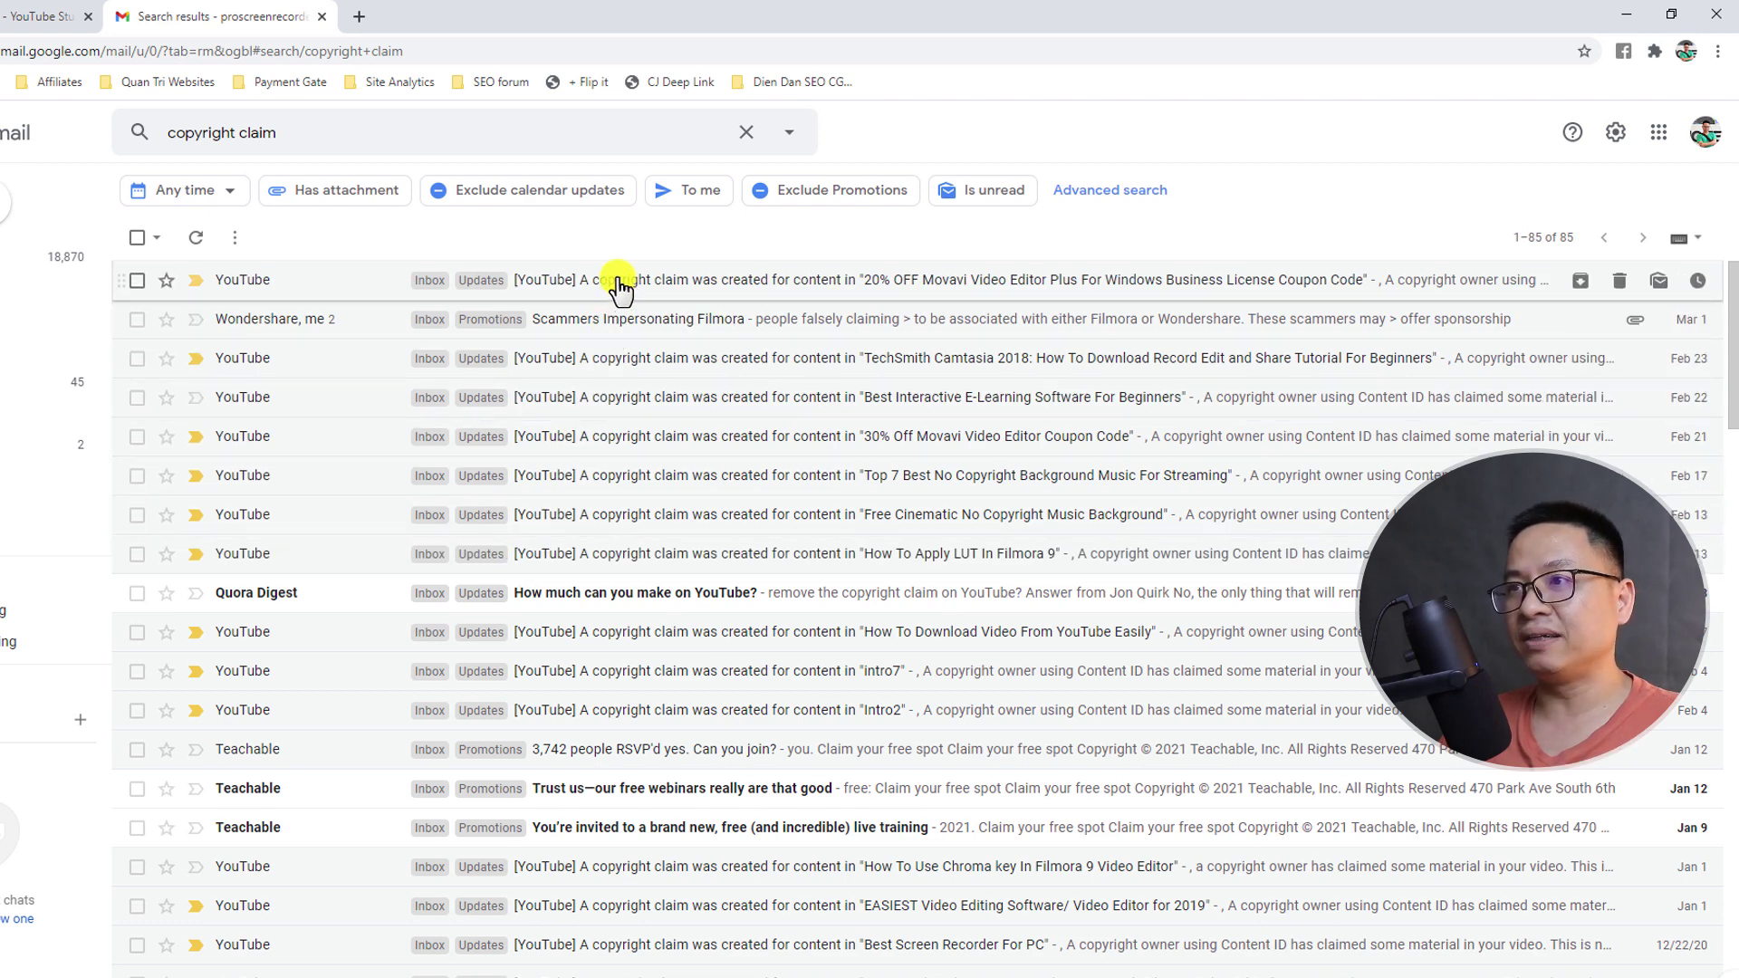
left_click(648, 288)
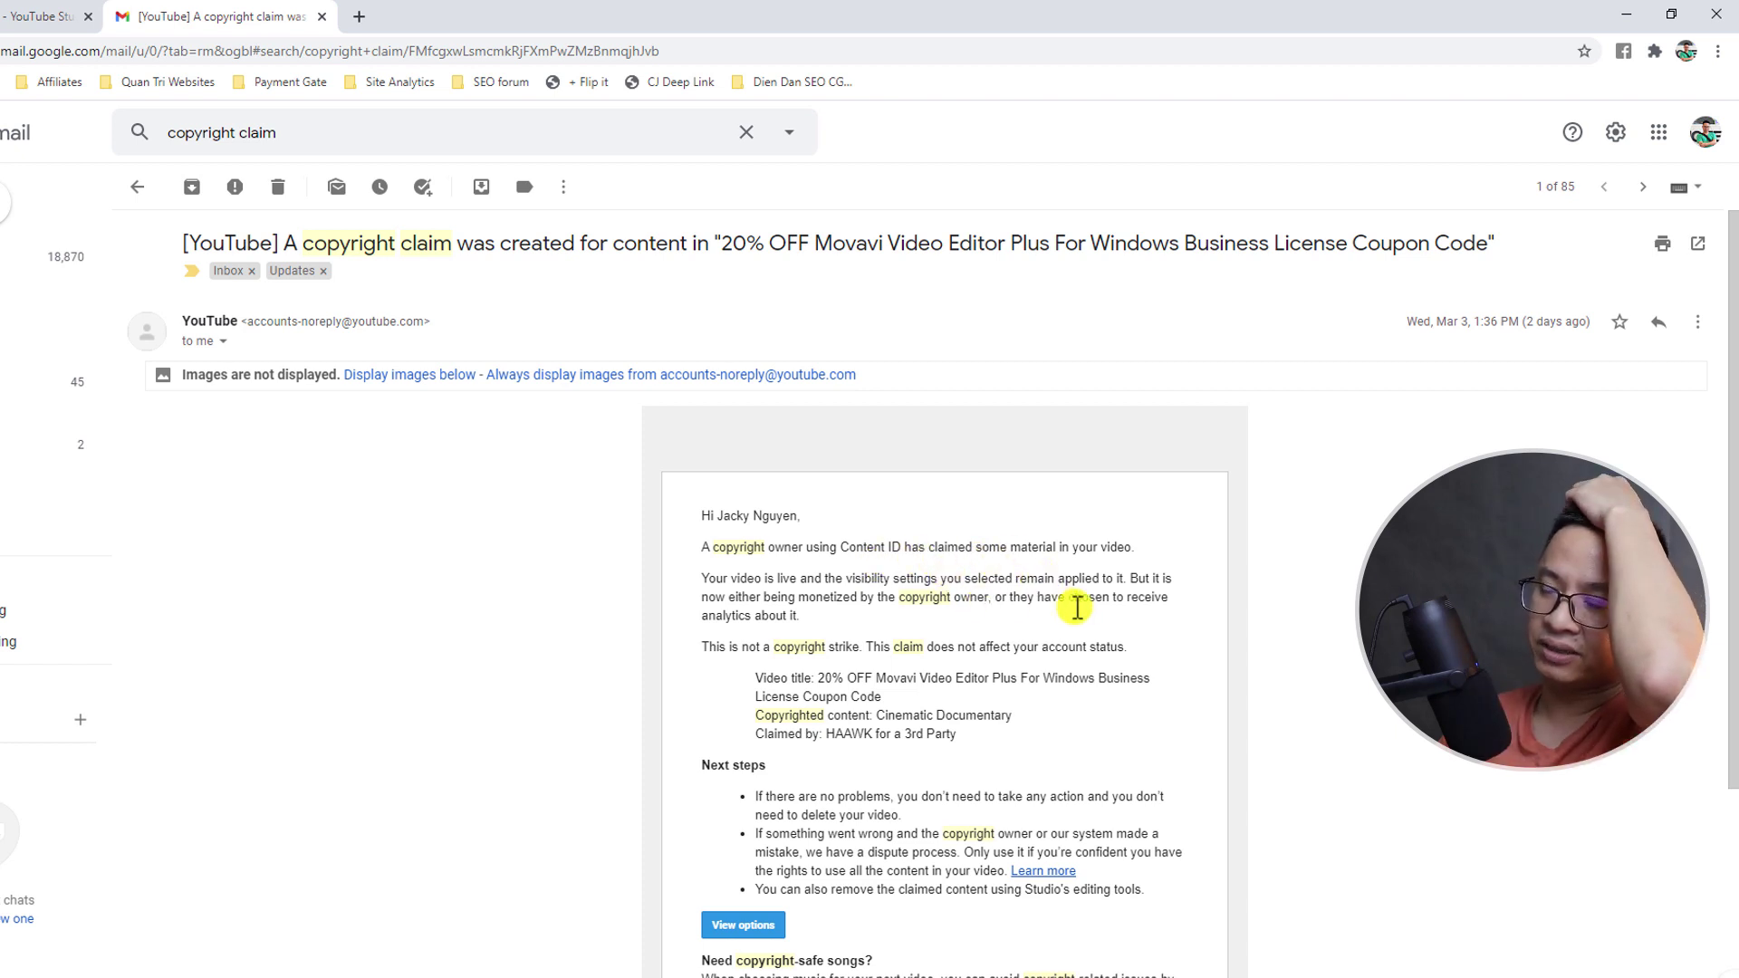
scroll(933, 707, "down", 1)
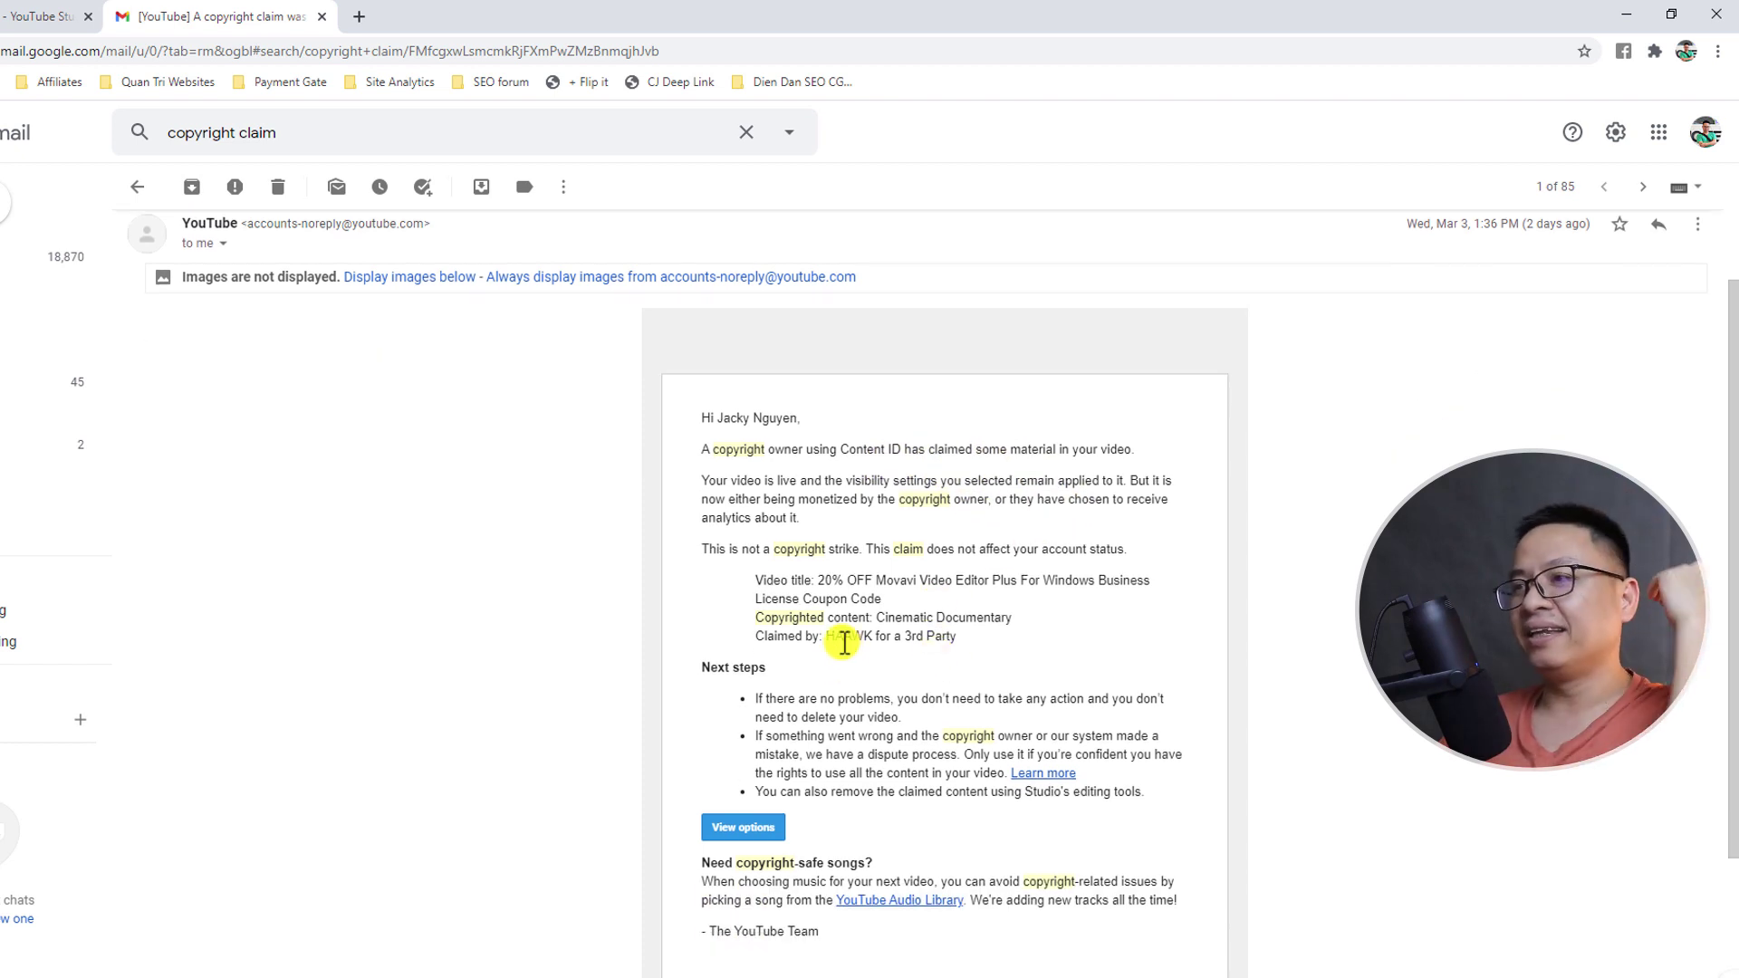
left_click_drag(834, 637, 894, 637)
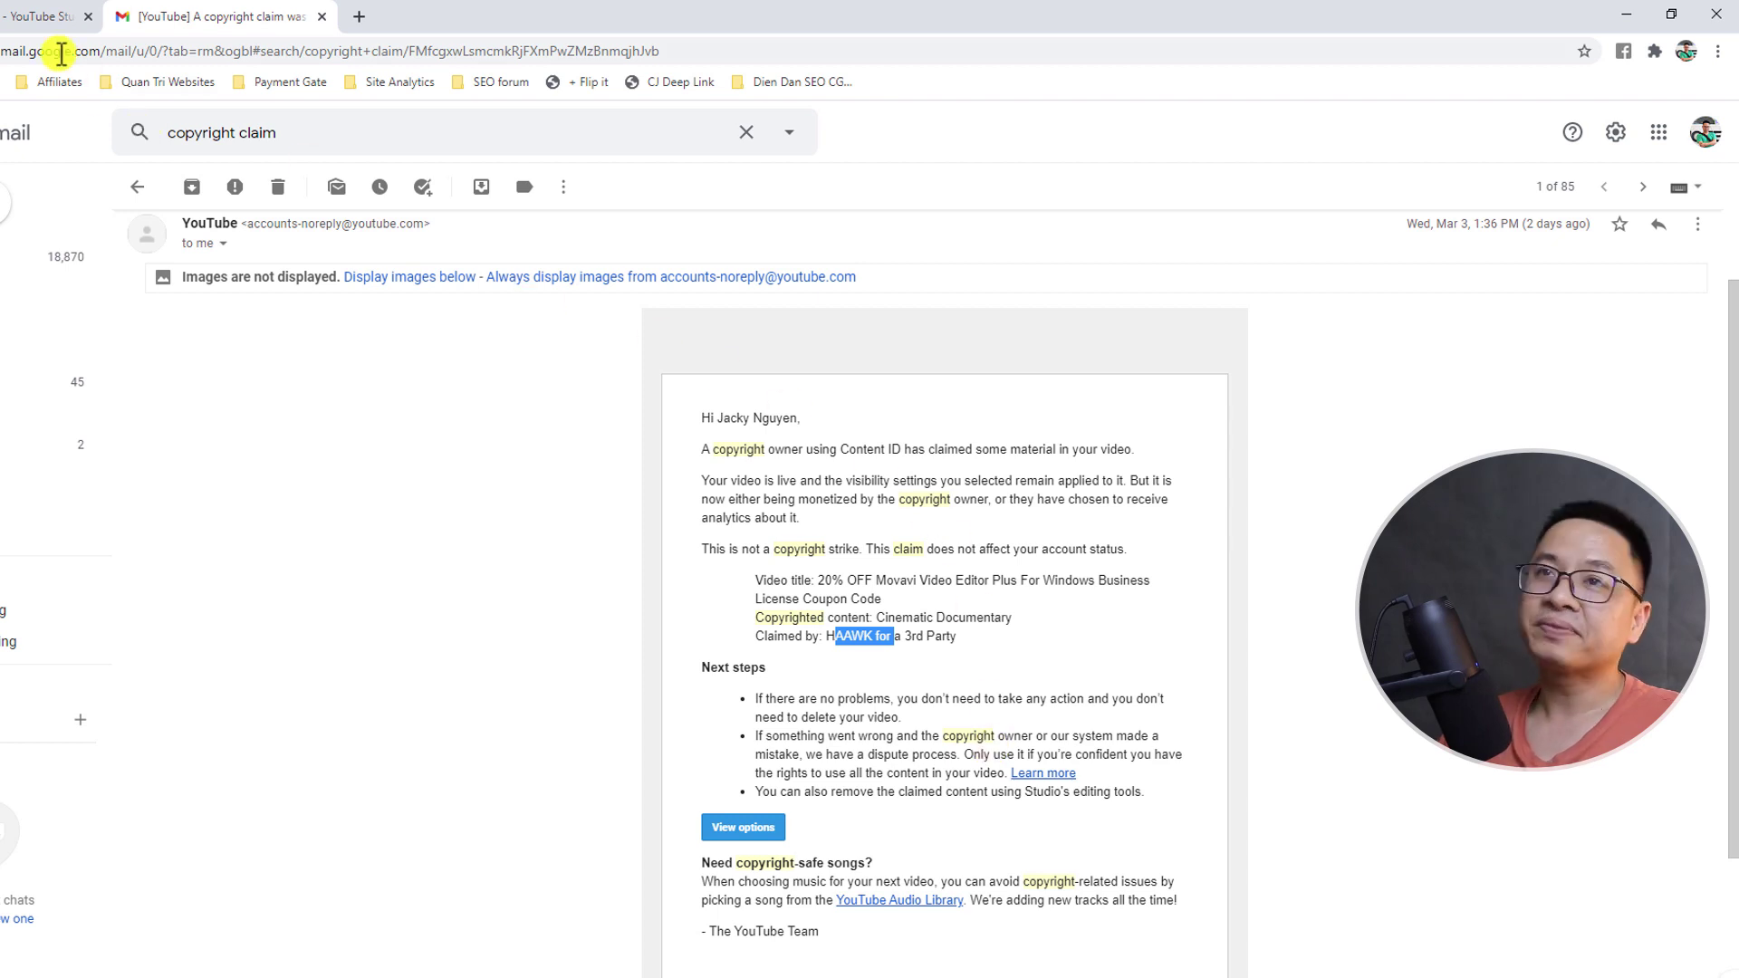
left_click(27, 16)
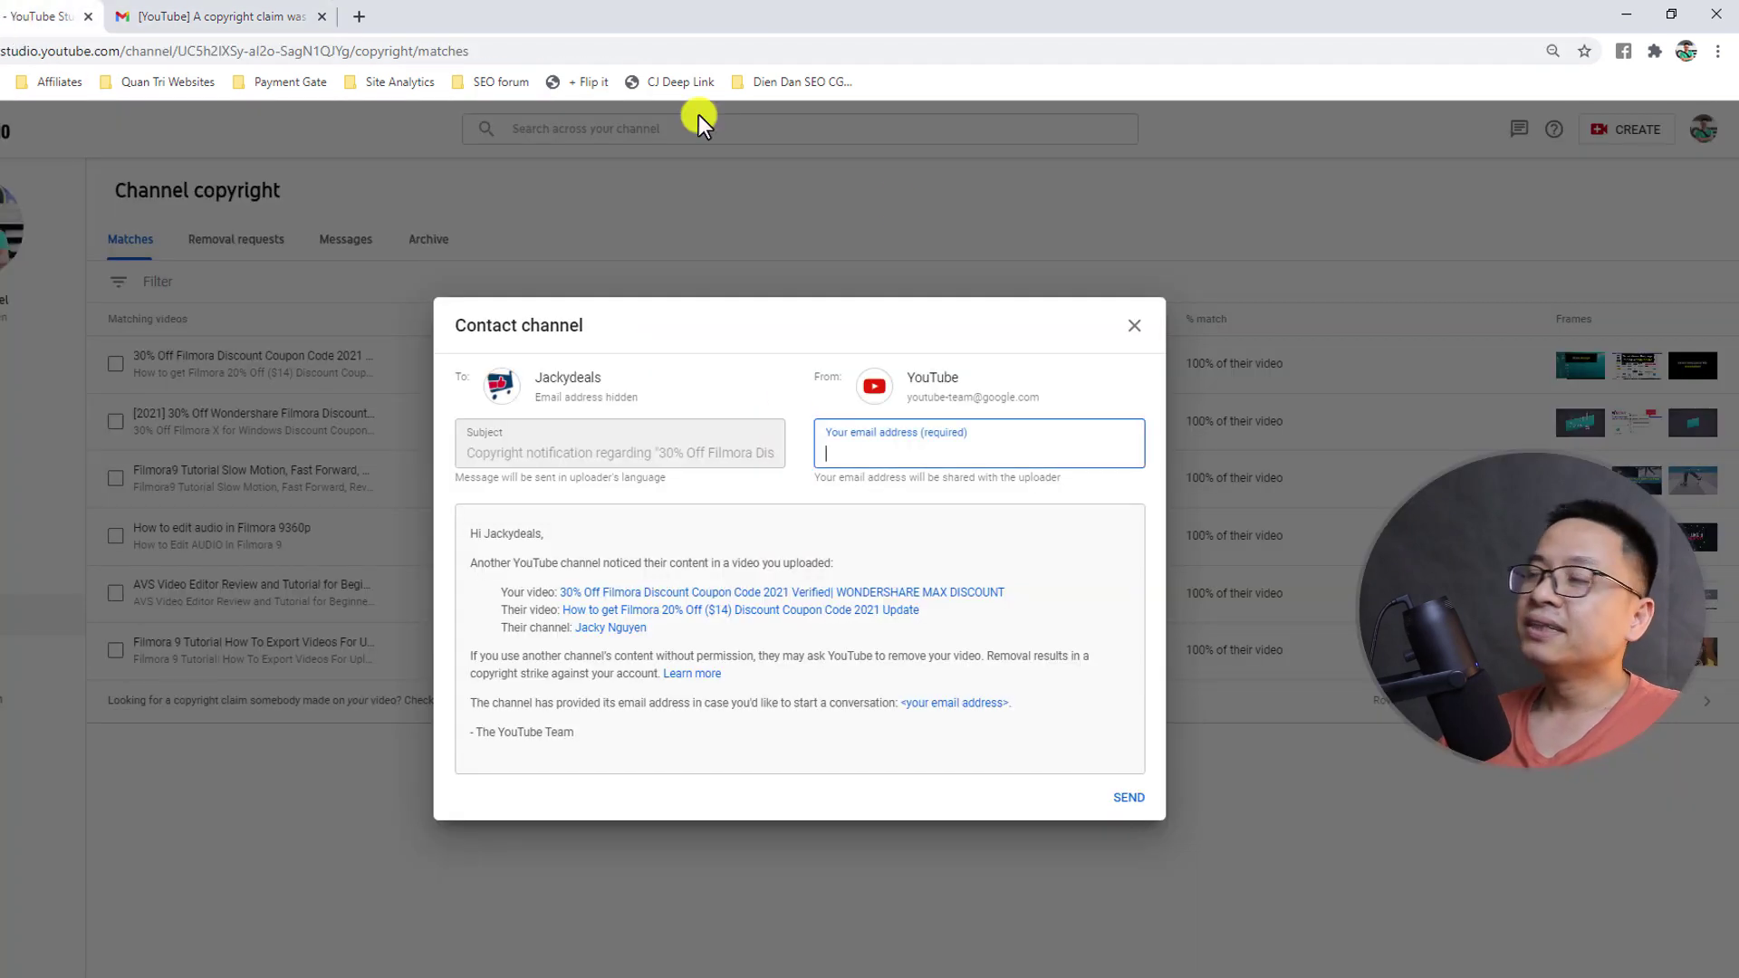
Draft a removal request for the matching Filmora9 Slow Motion tutorial with Standard: Request removal now, and leave it without submitting
left_click(1136, 333)
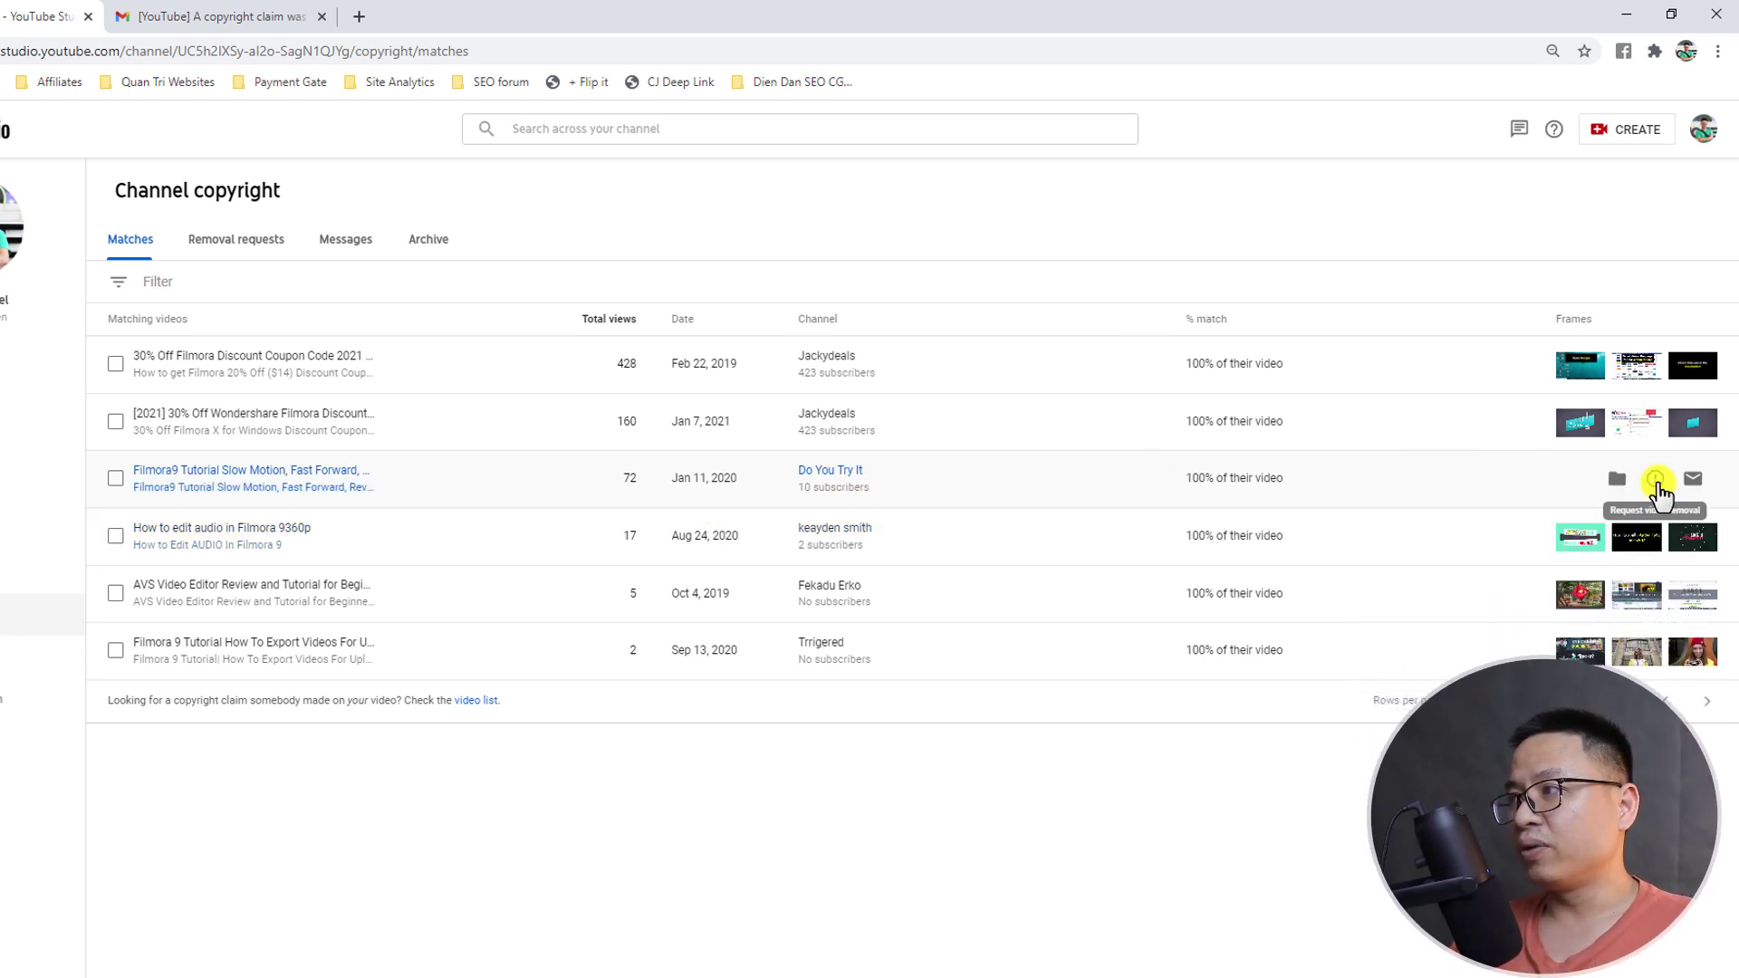
left_click(1655, 480)
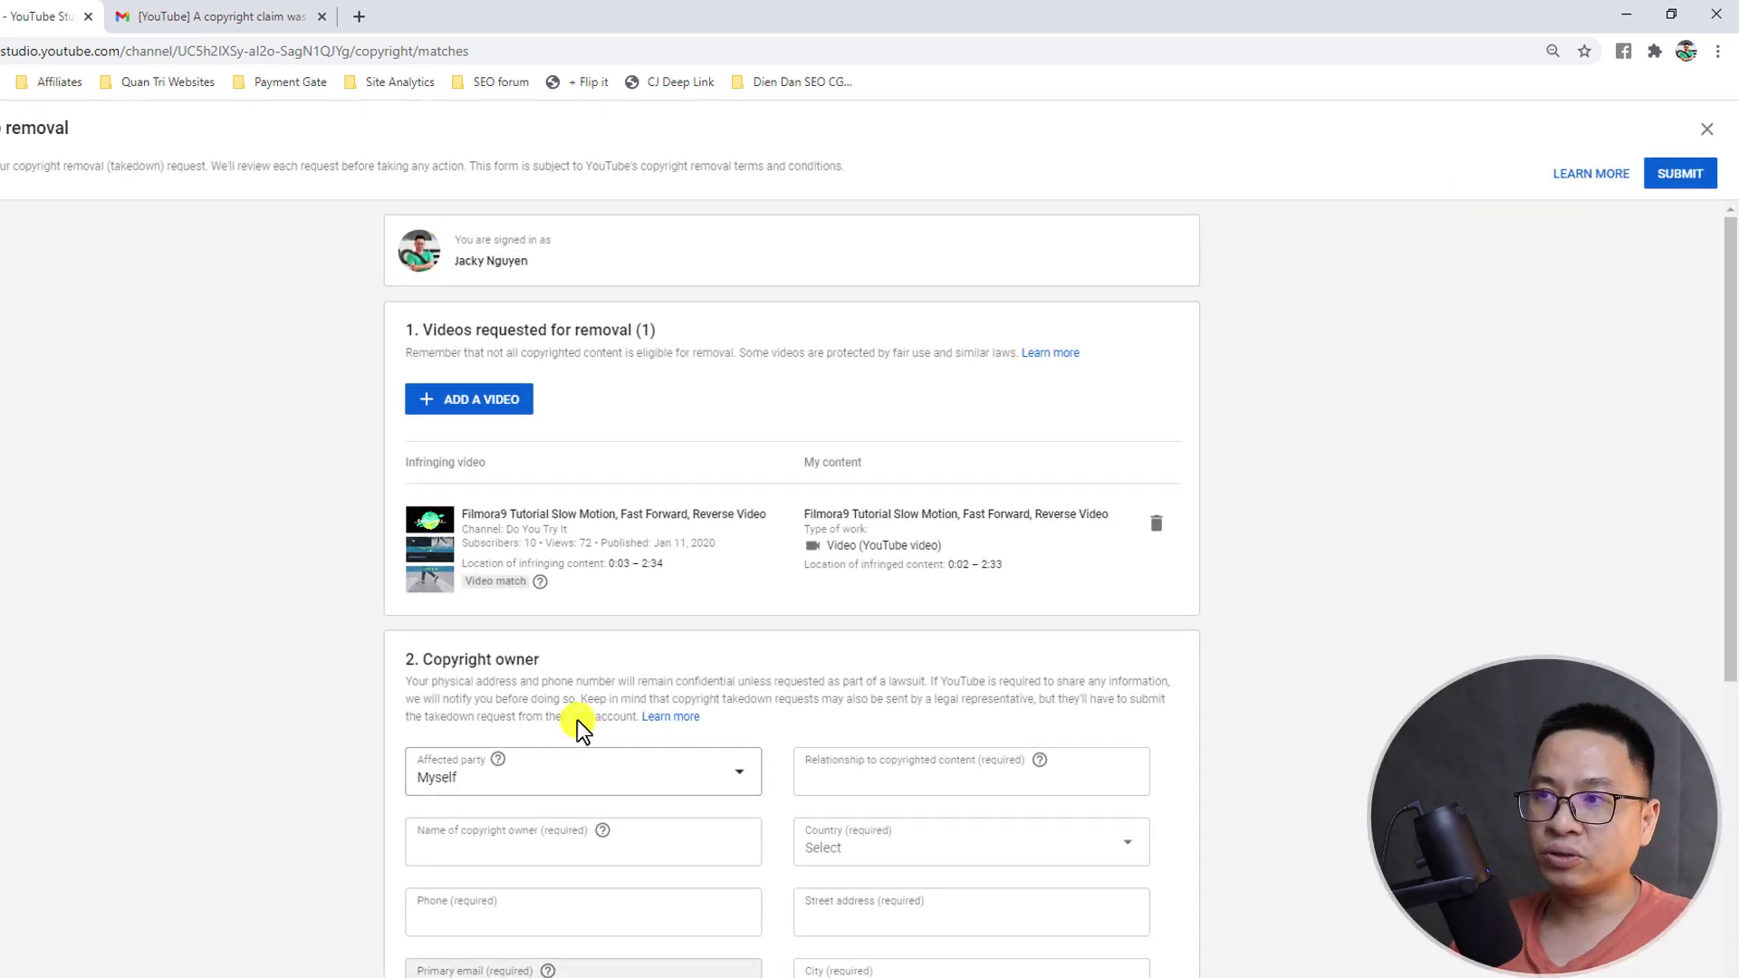
scroll(702, 539, "down", 2)
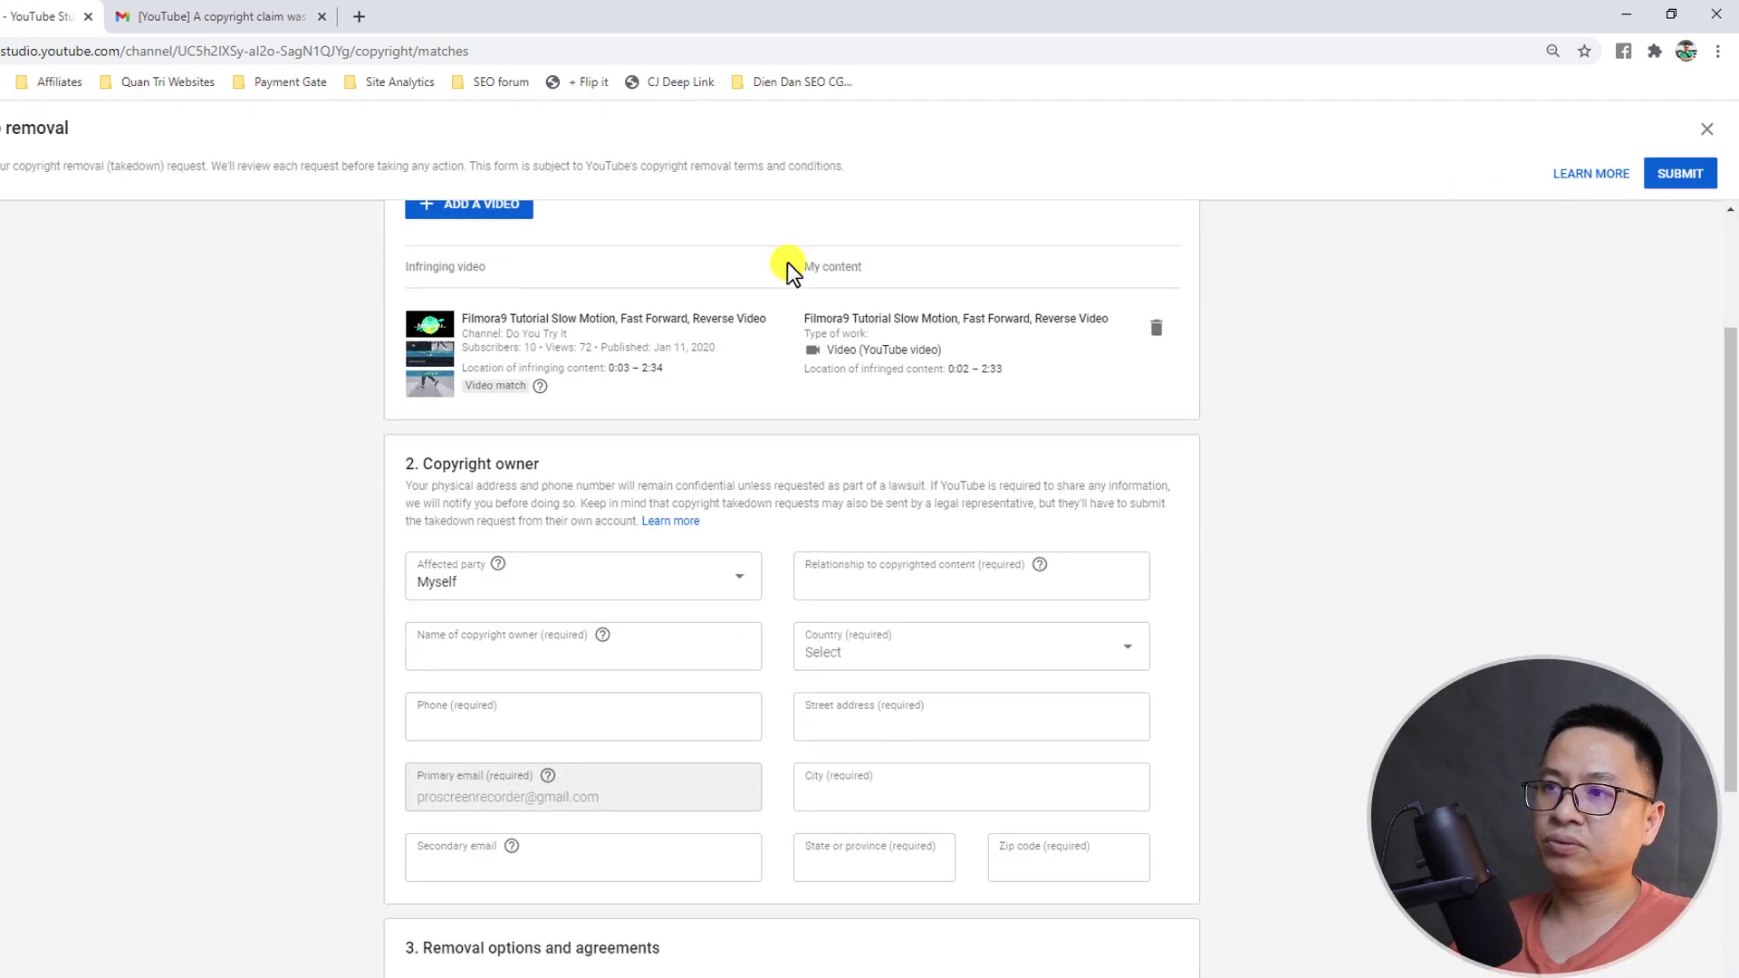
scroll(652, 501, "down", 3)
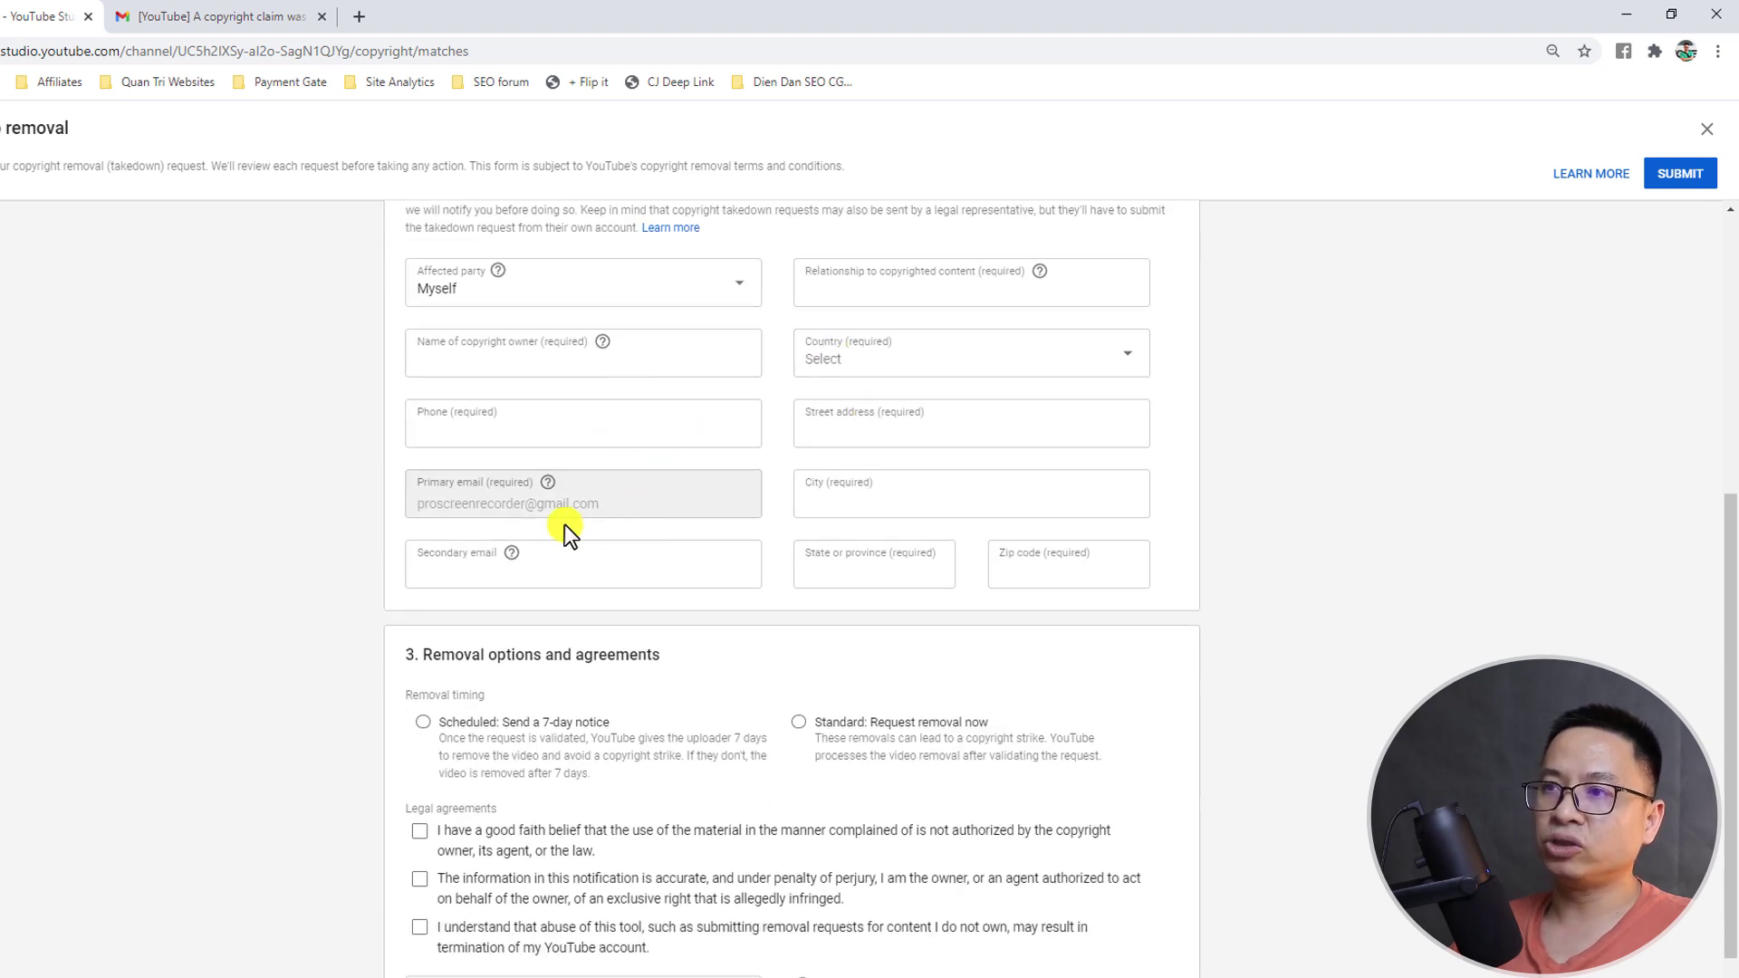
scroll(677, 600, "down", 1)
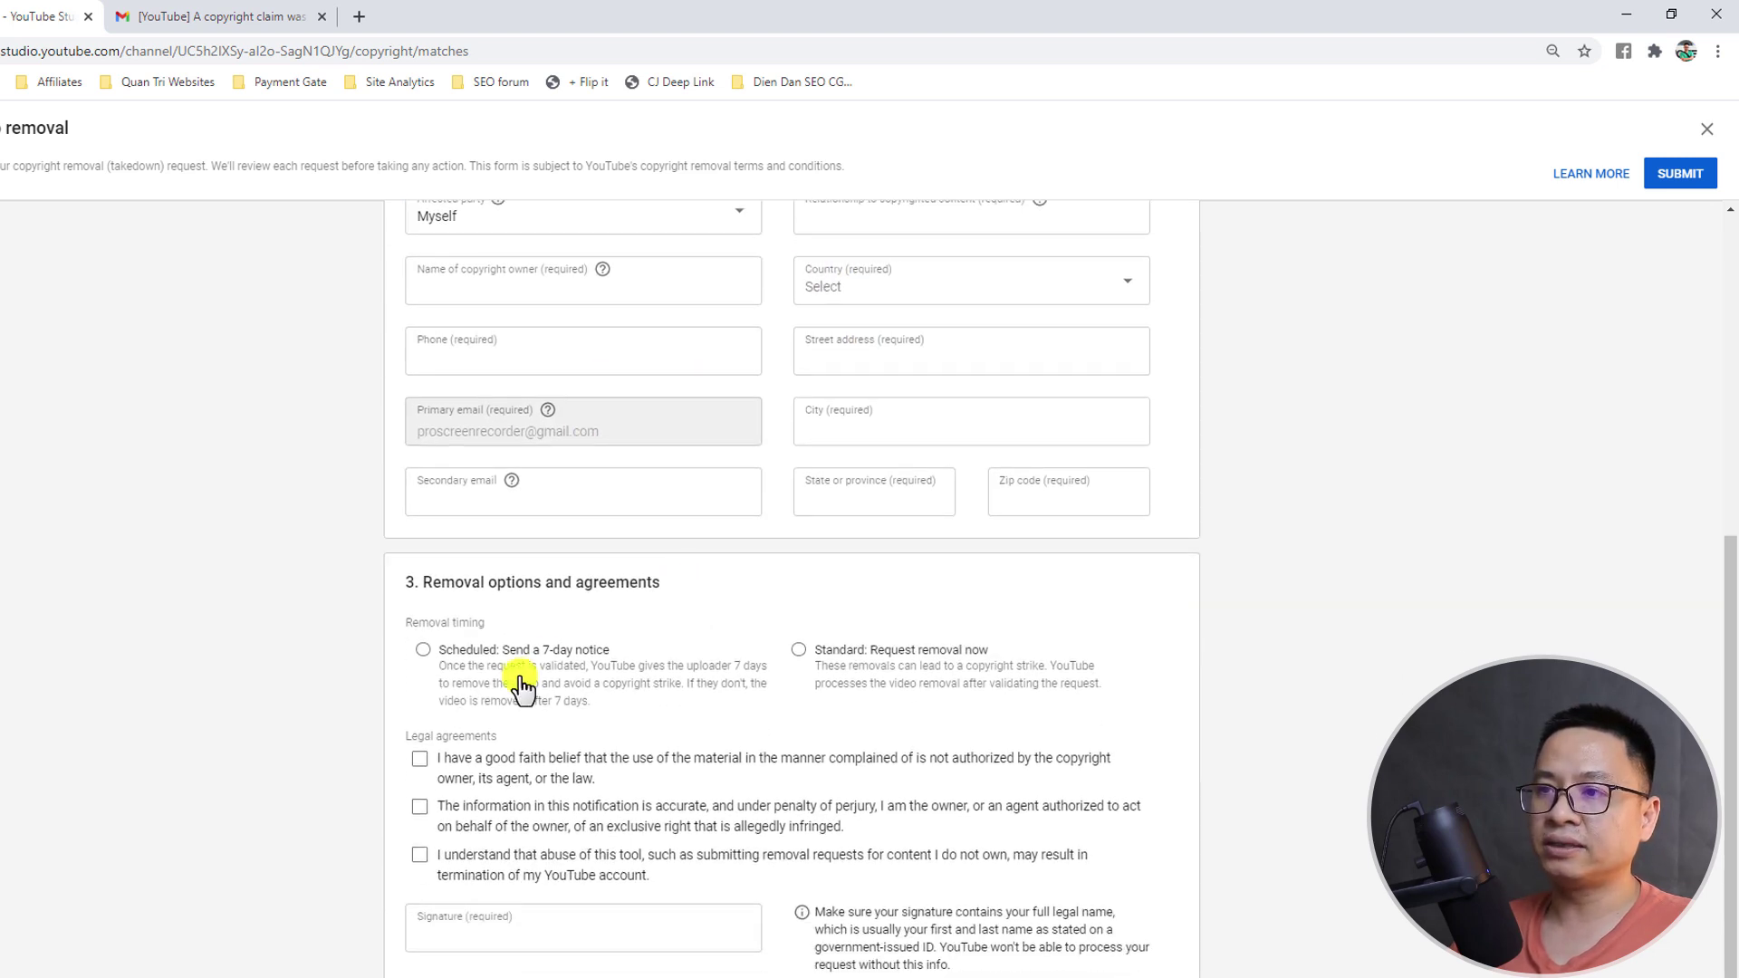
left_click(801, 653)
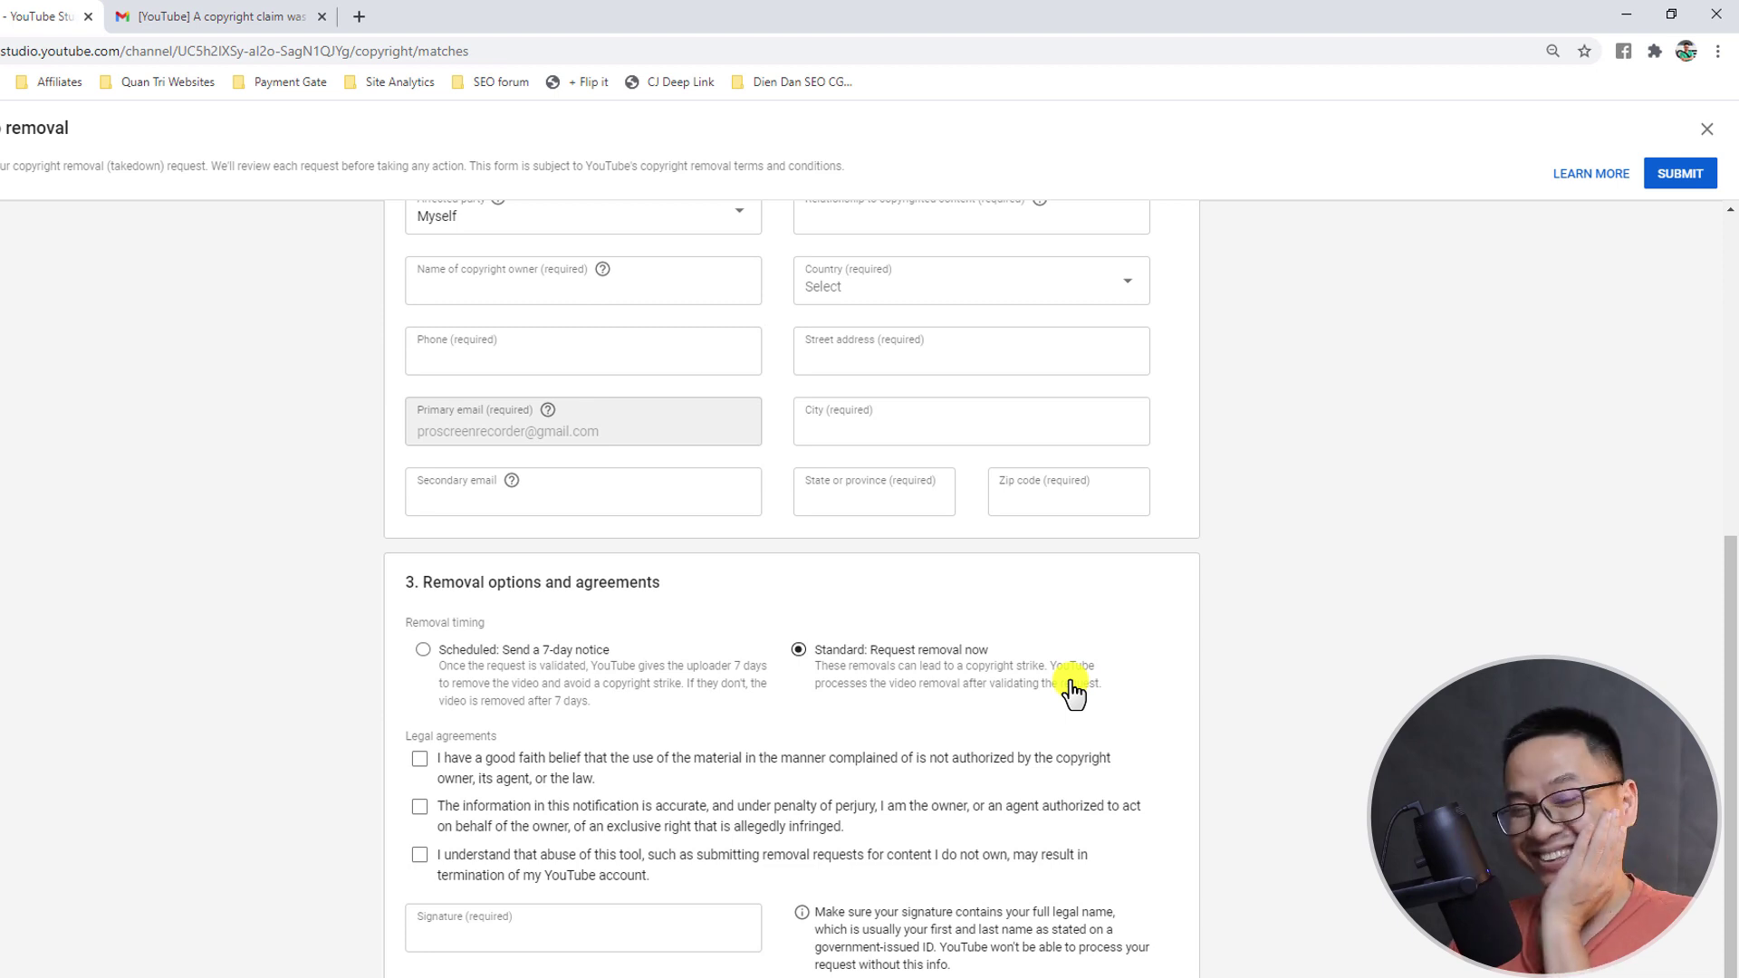
scroll(643, 426, "up", 2)
scroll(643, 426, "up", 2)
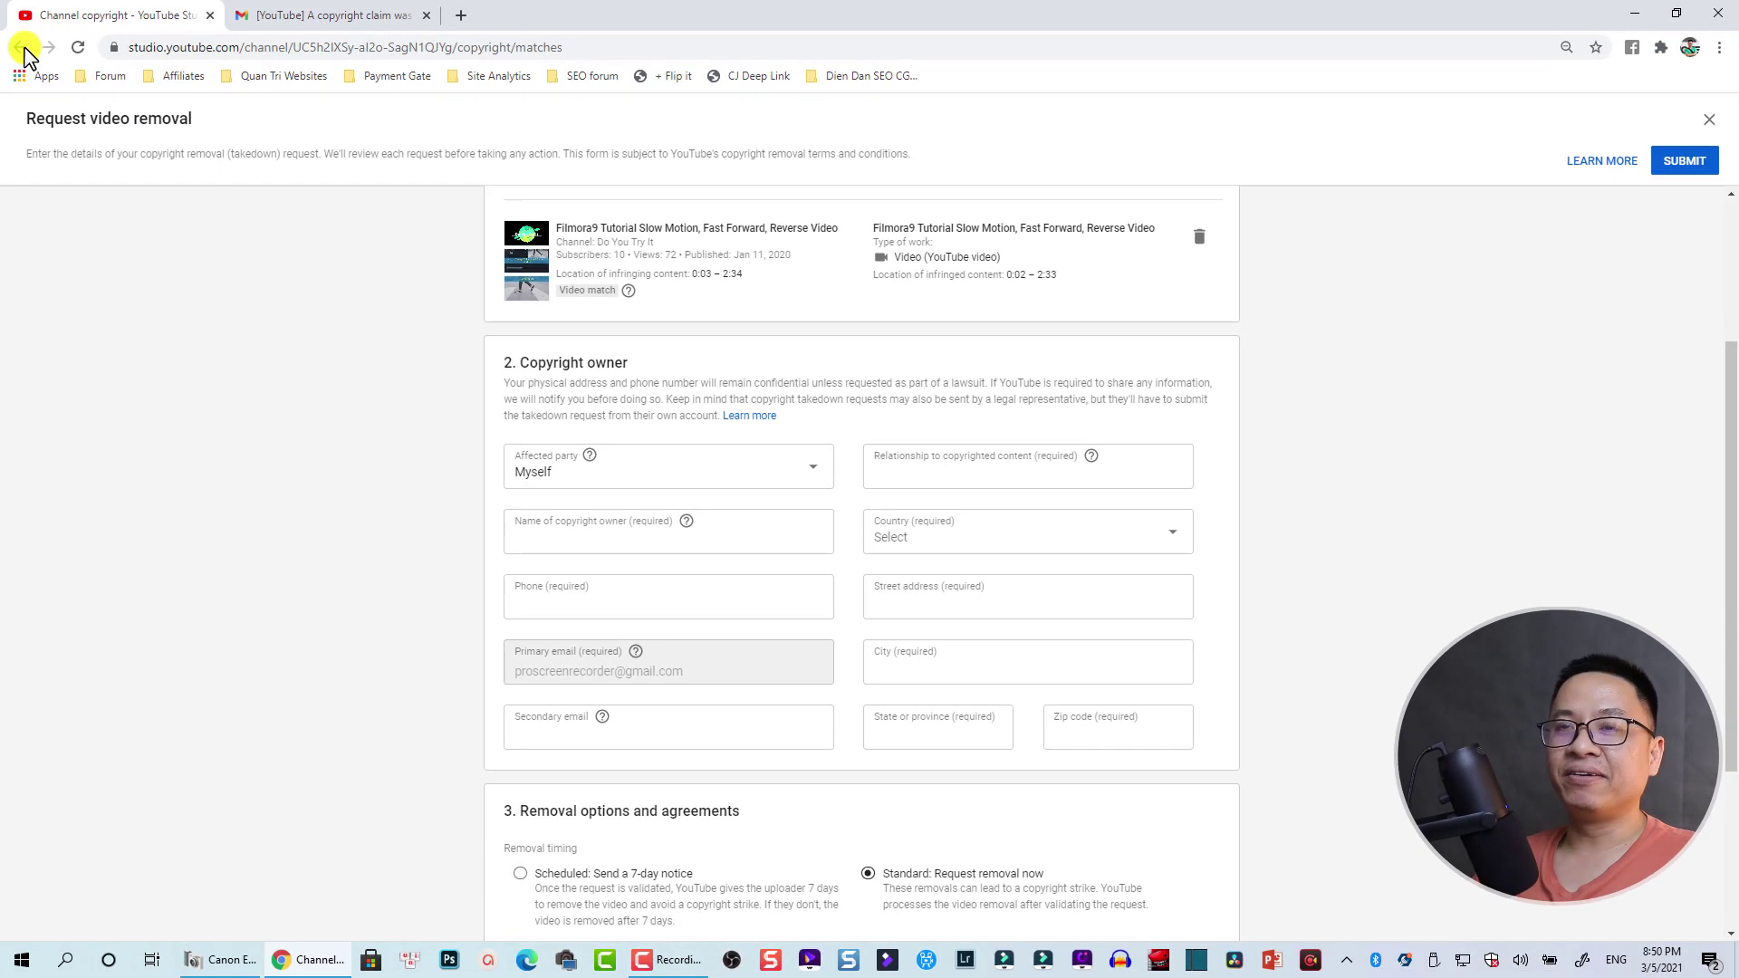
left_click(20, 47)
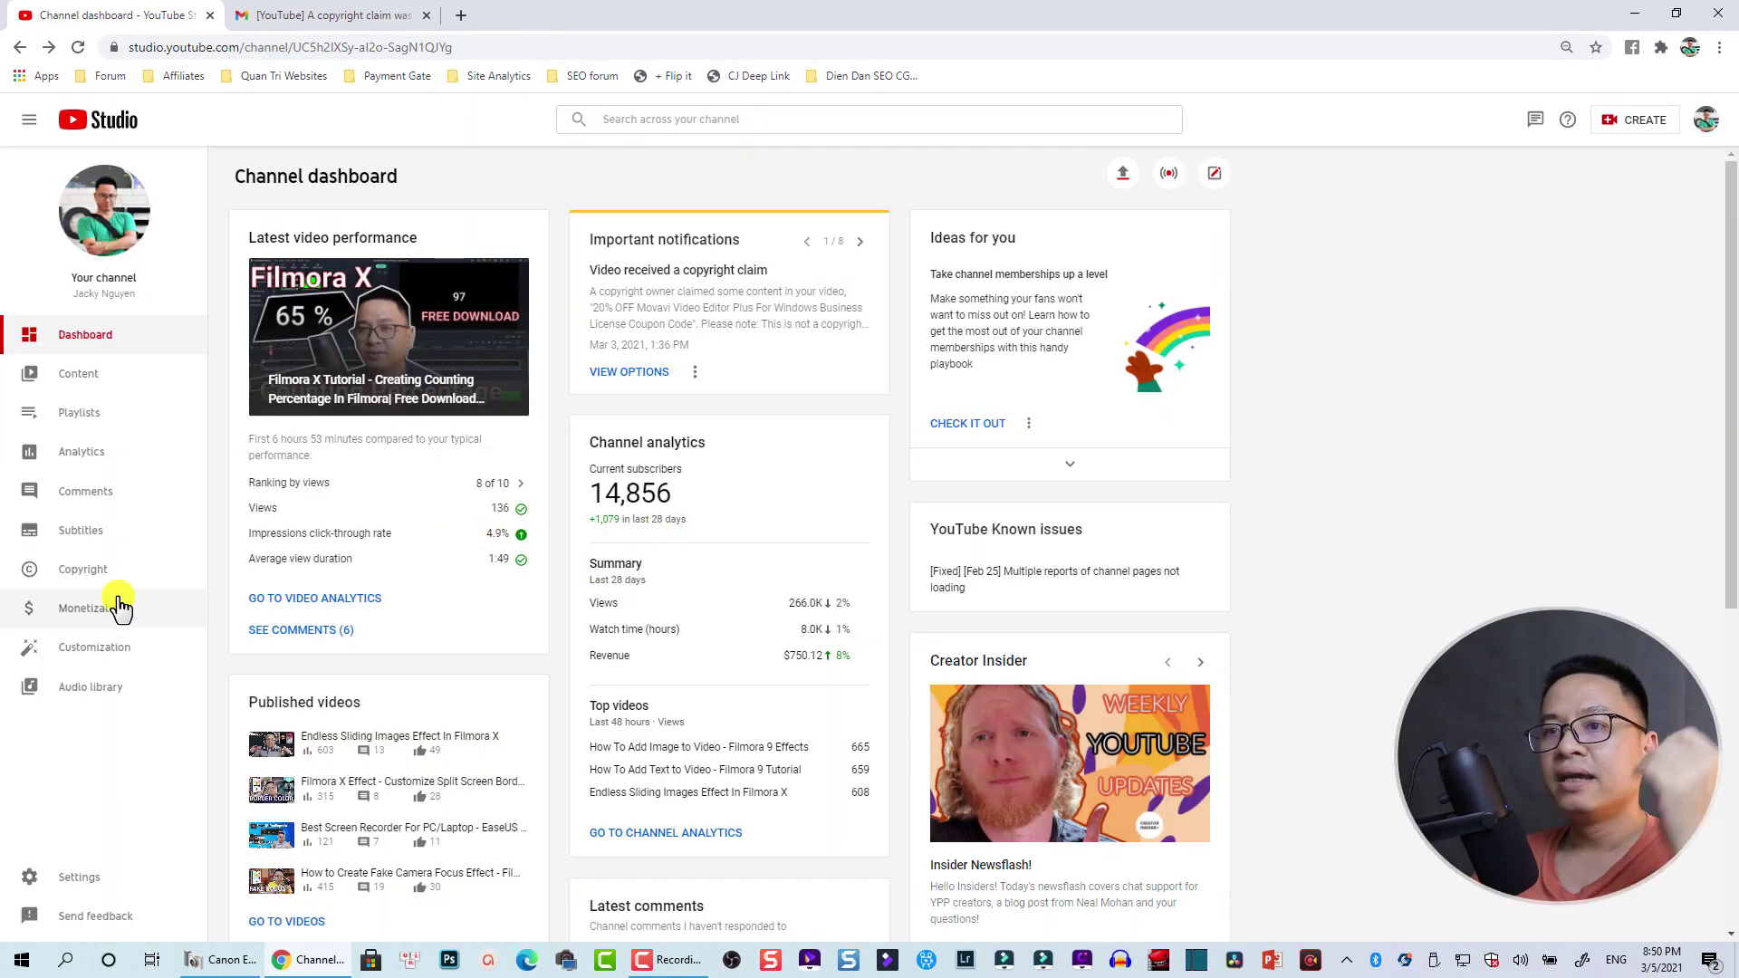
Open the channel content and filter the uploads by Copyright claims
left_click(100, 398)
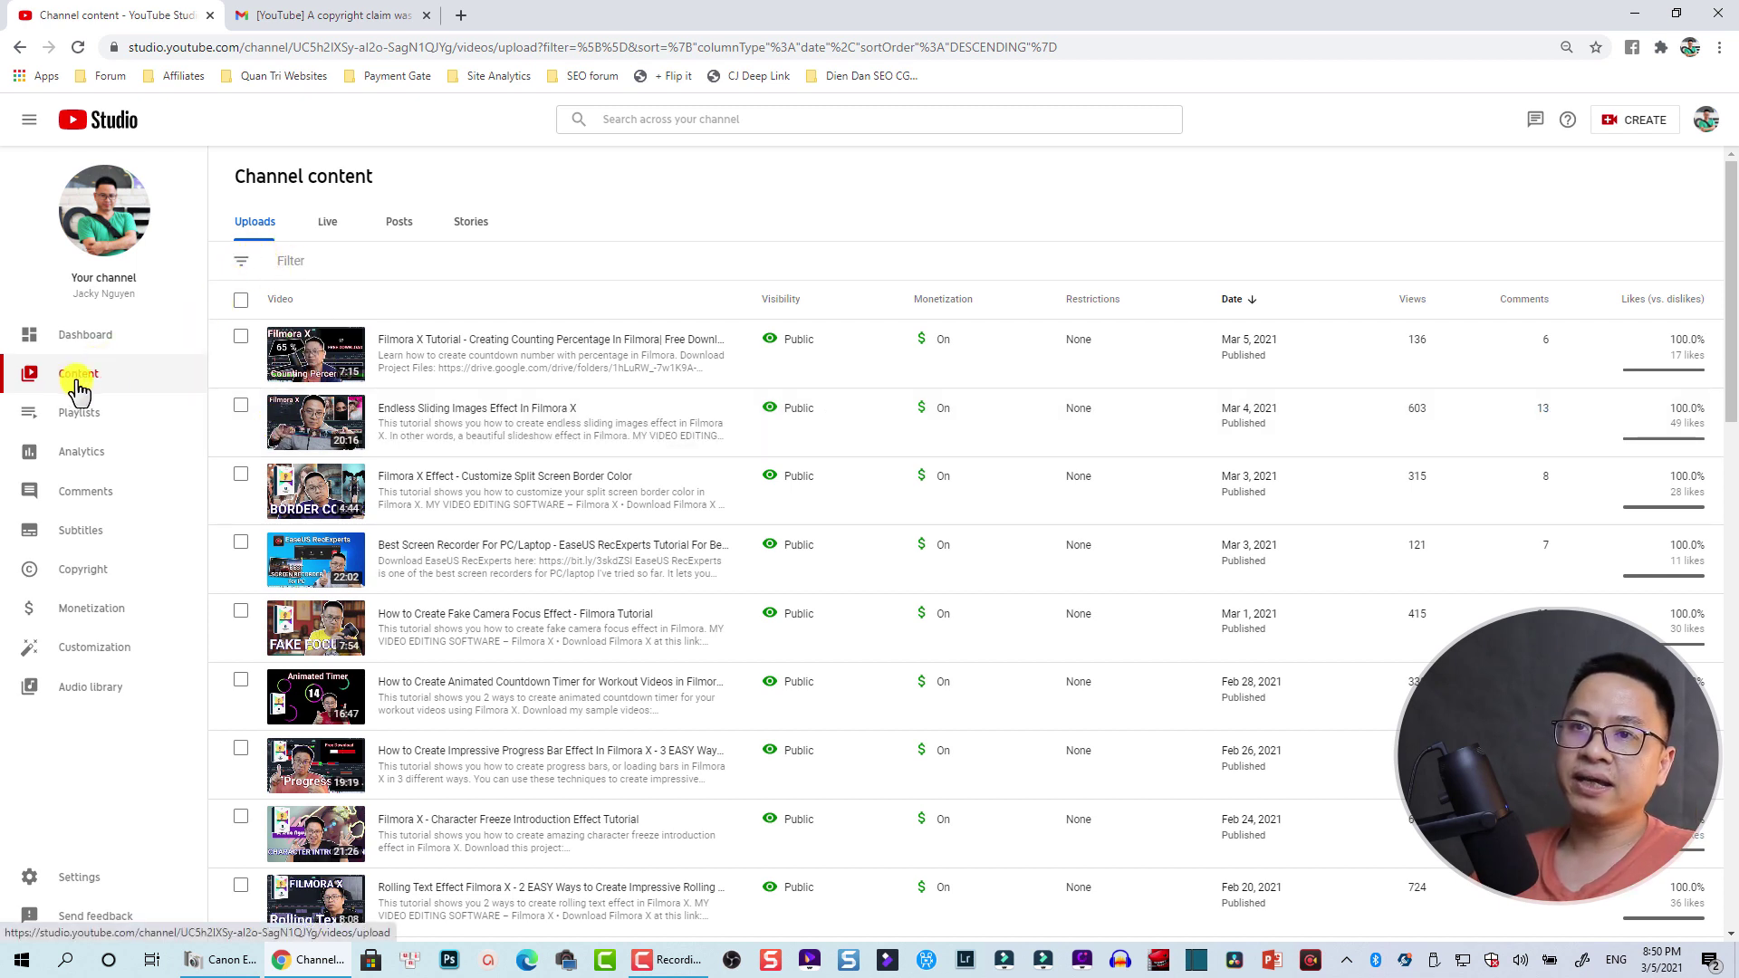
left_click(241, 264)
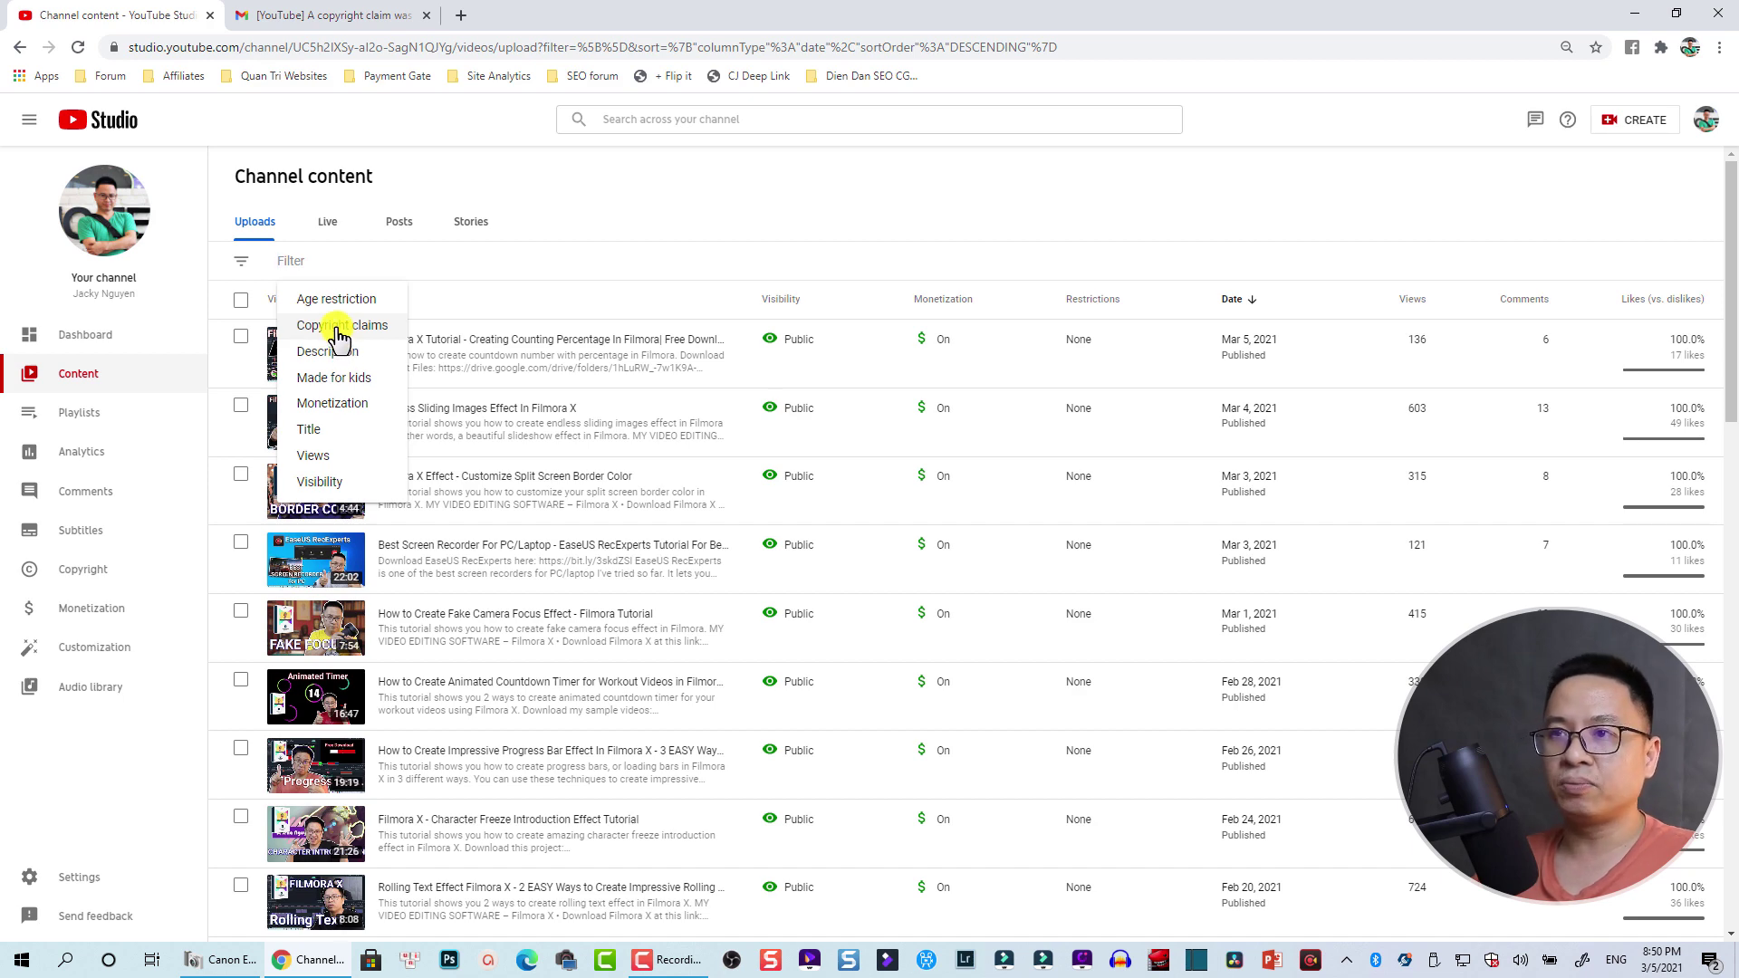
left_click(381, 327)
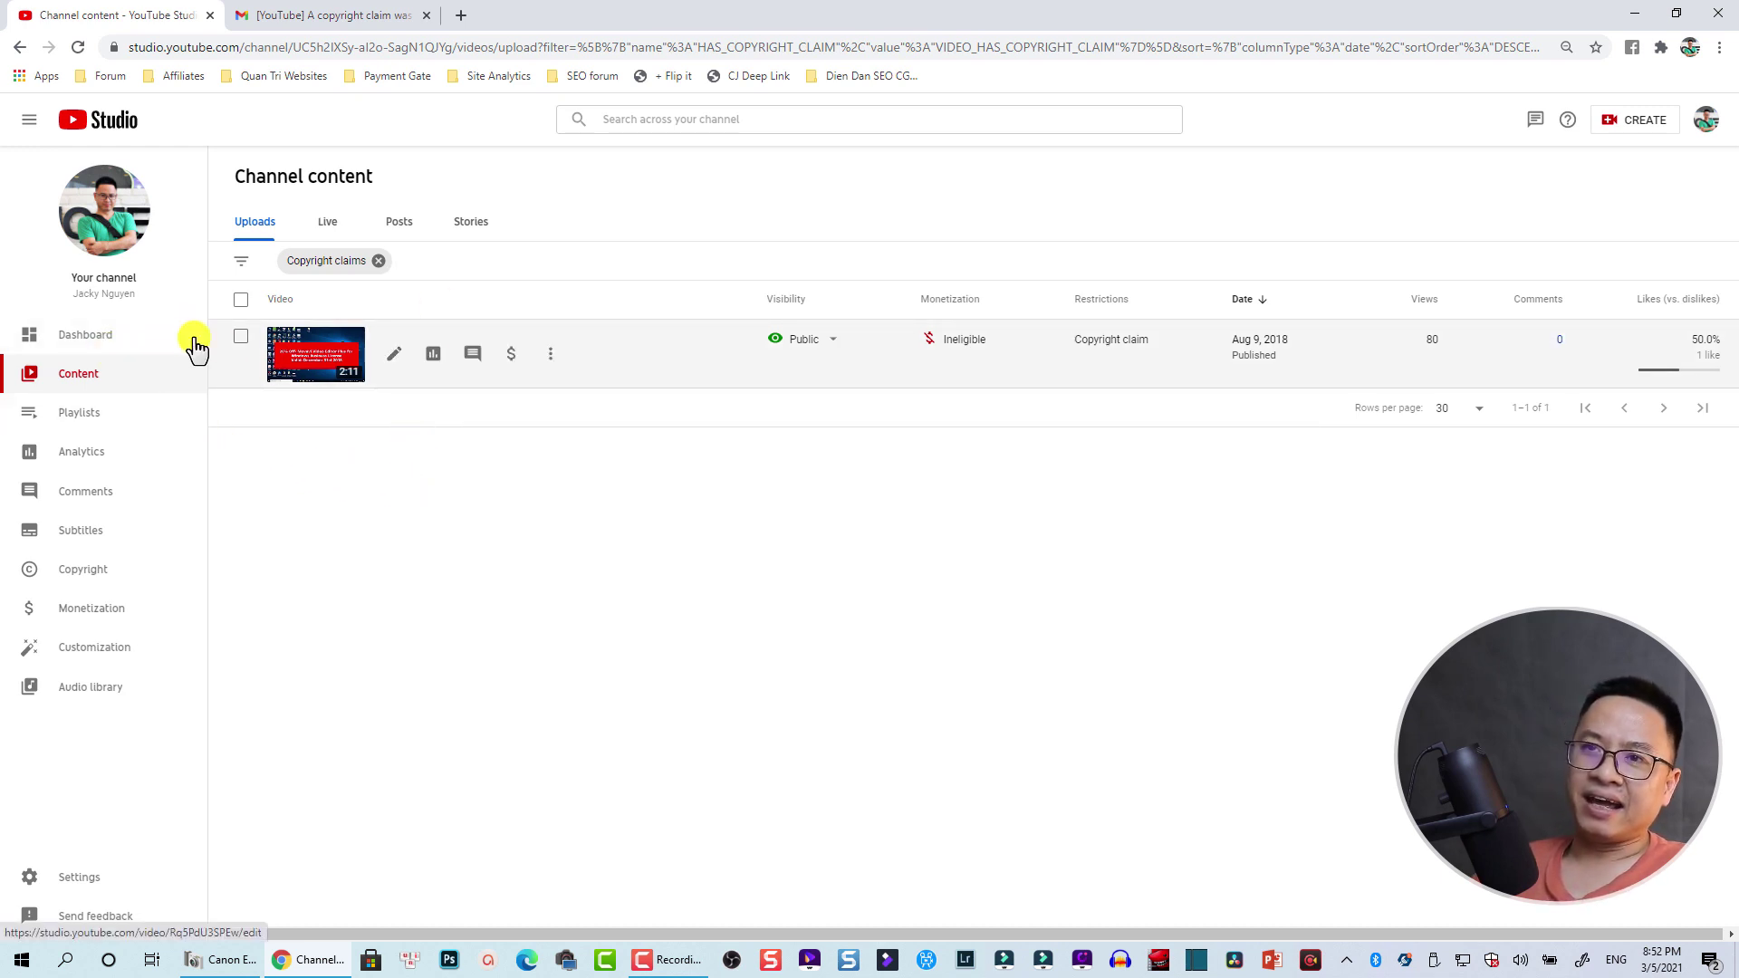
Review all the important notifications on the channel dashboard and compare them with the content list filtered by copyright claims
left_click(80, 339)
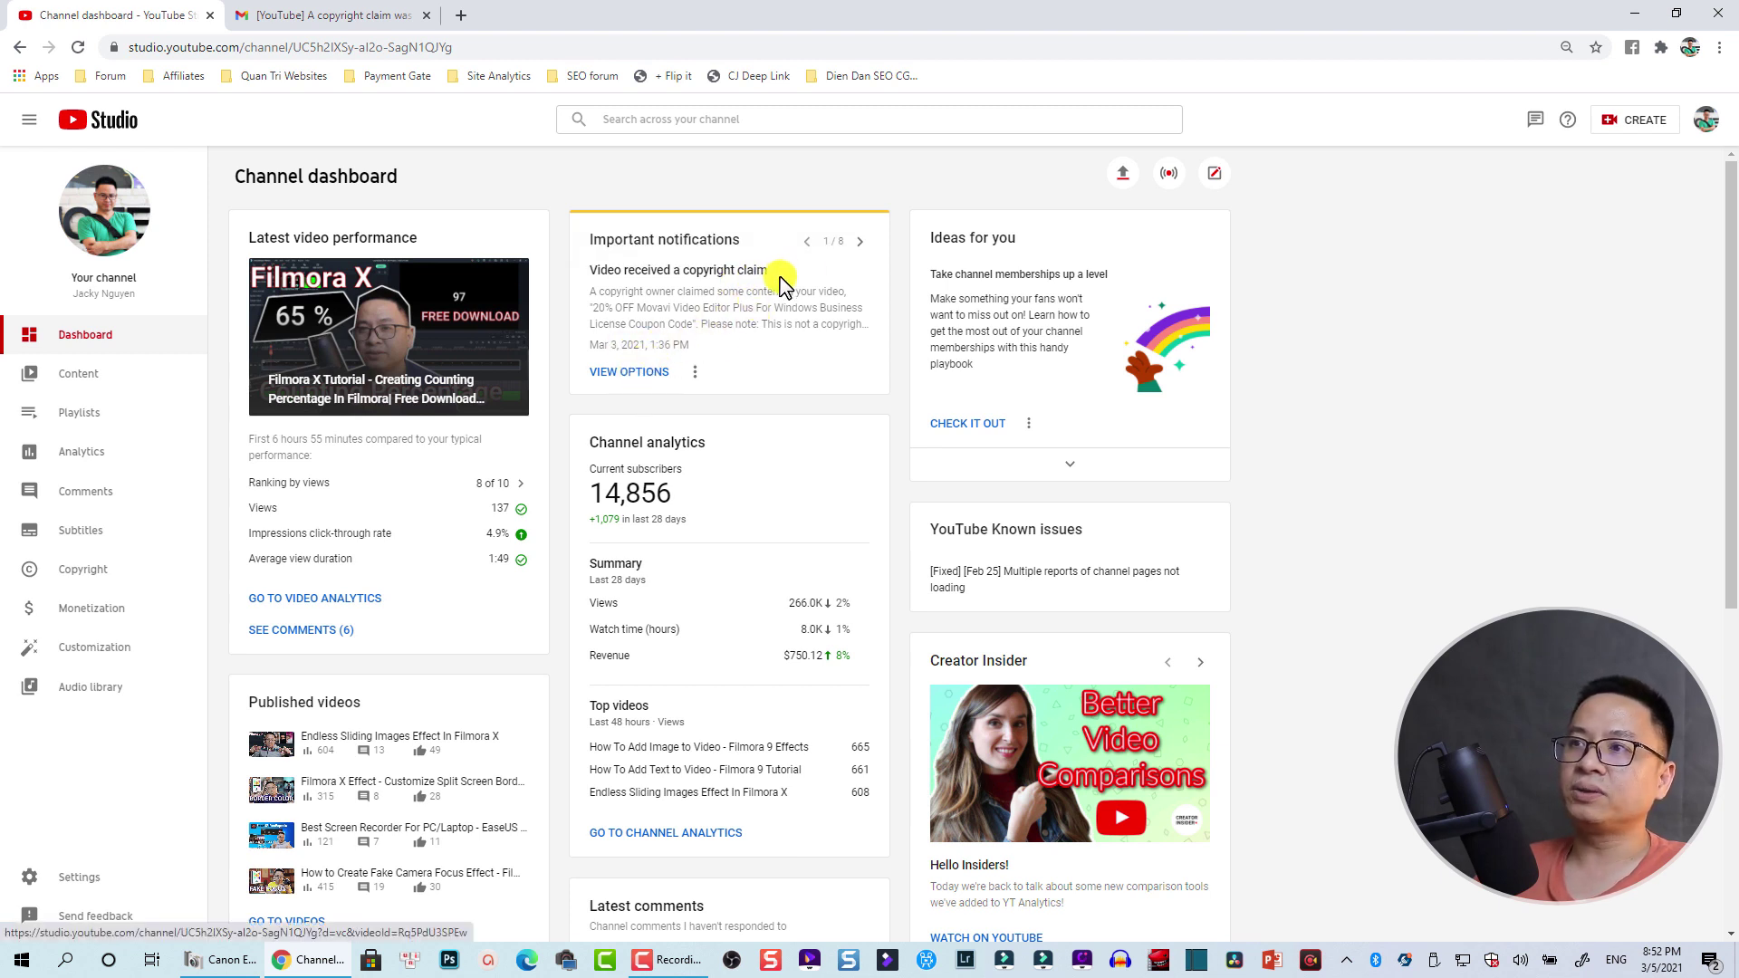
left_click(860, 242)
left_click(860, 242)
left_click(860, 241)
left_click(861, 242)
left_click(861, 242)
left_click(860, 242)
left_click(860, 242)
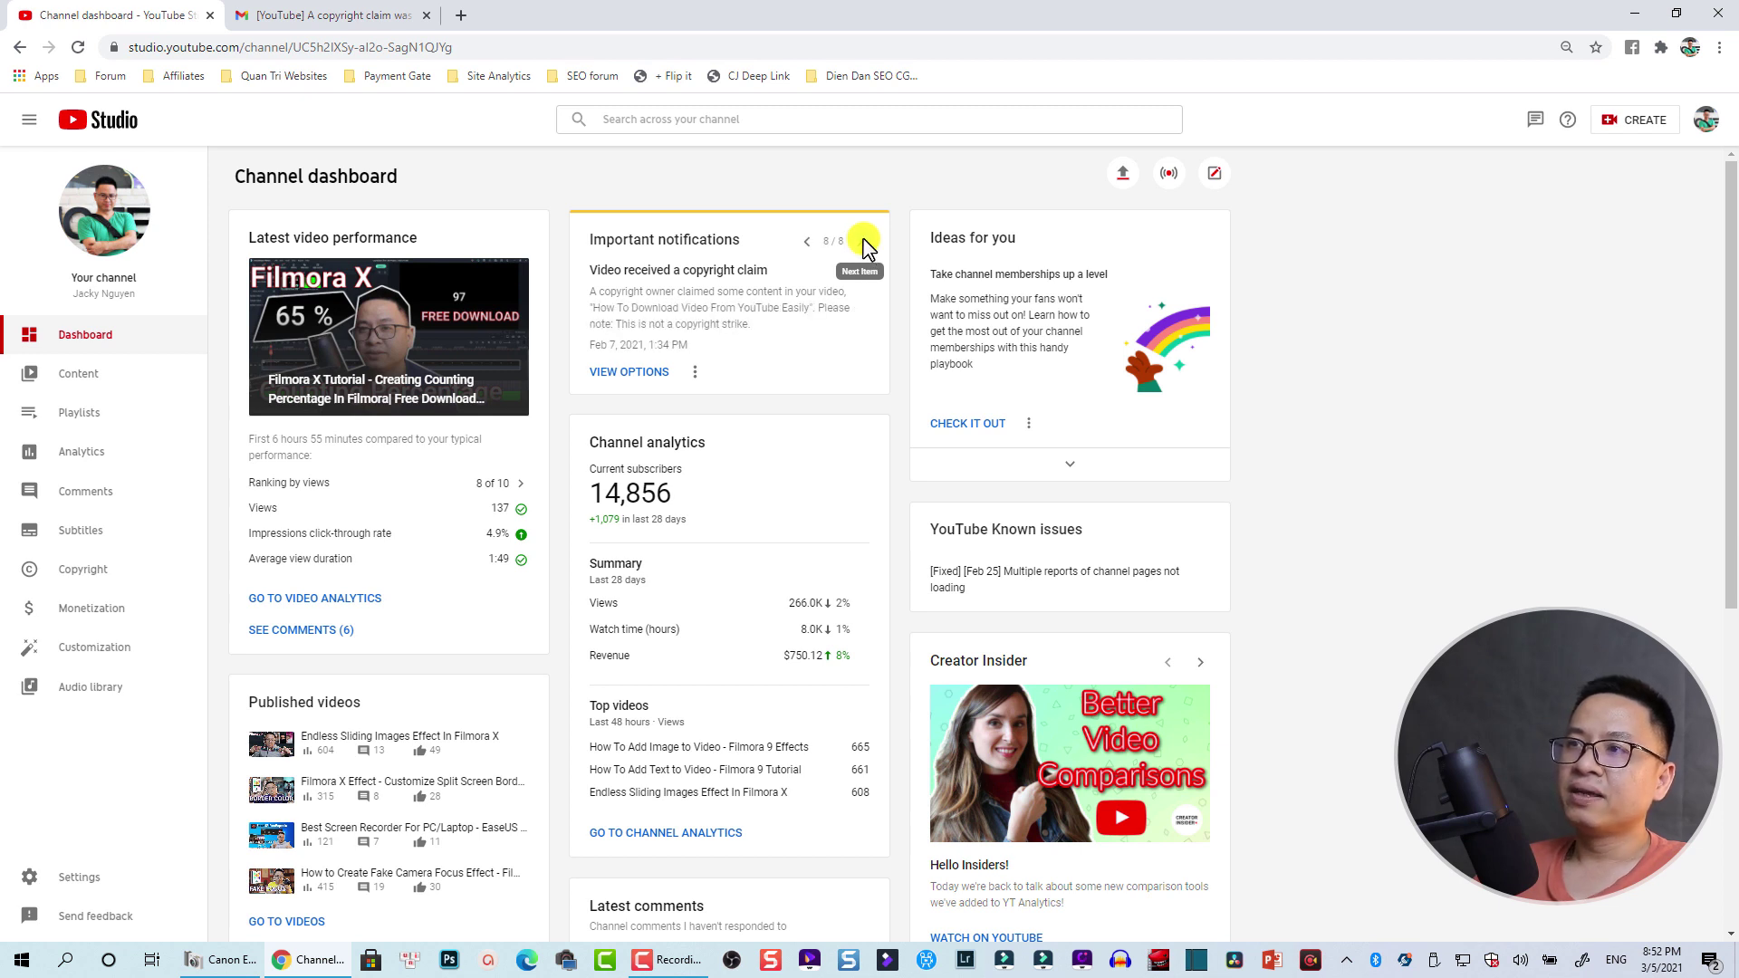
left_click(806, 243)
left_click(807, 243)
left_click(806, 243)
left_click(806, 243)
left_click(807, 243)
left_click(806, 243)
left_click(806, 243)
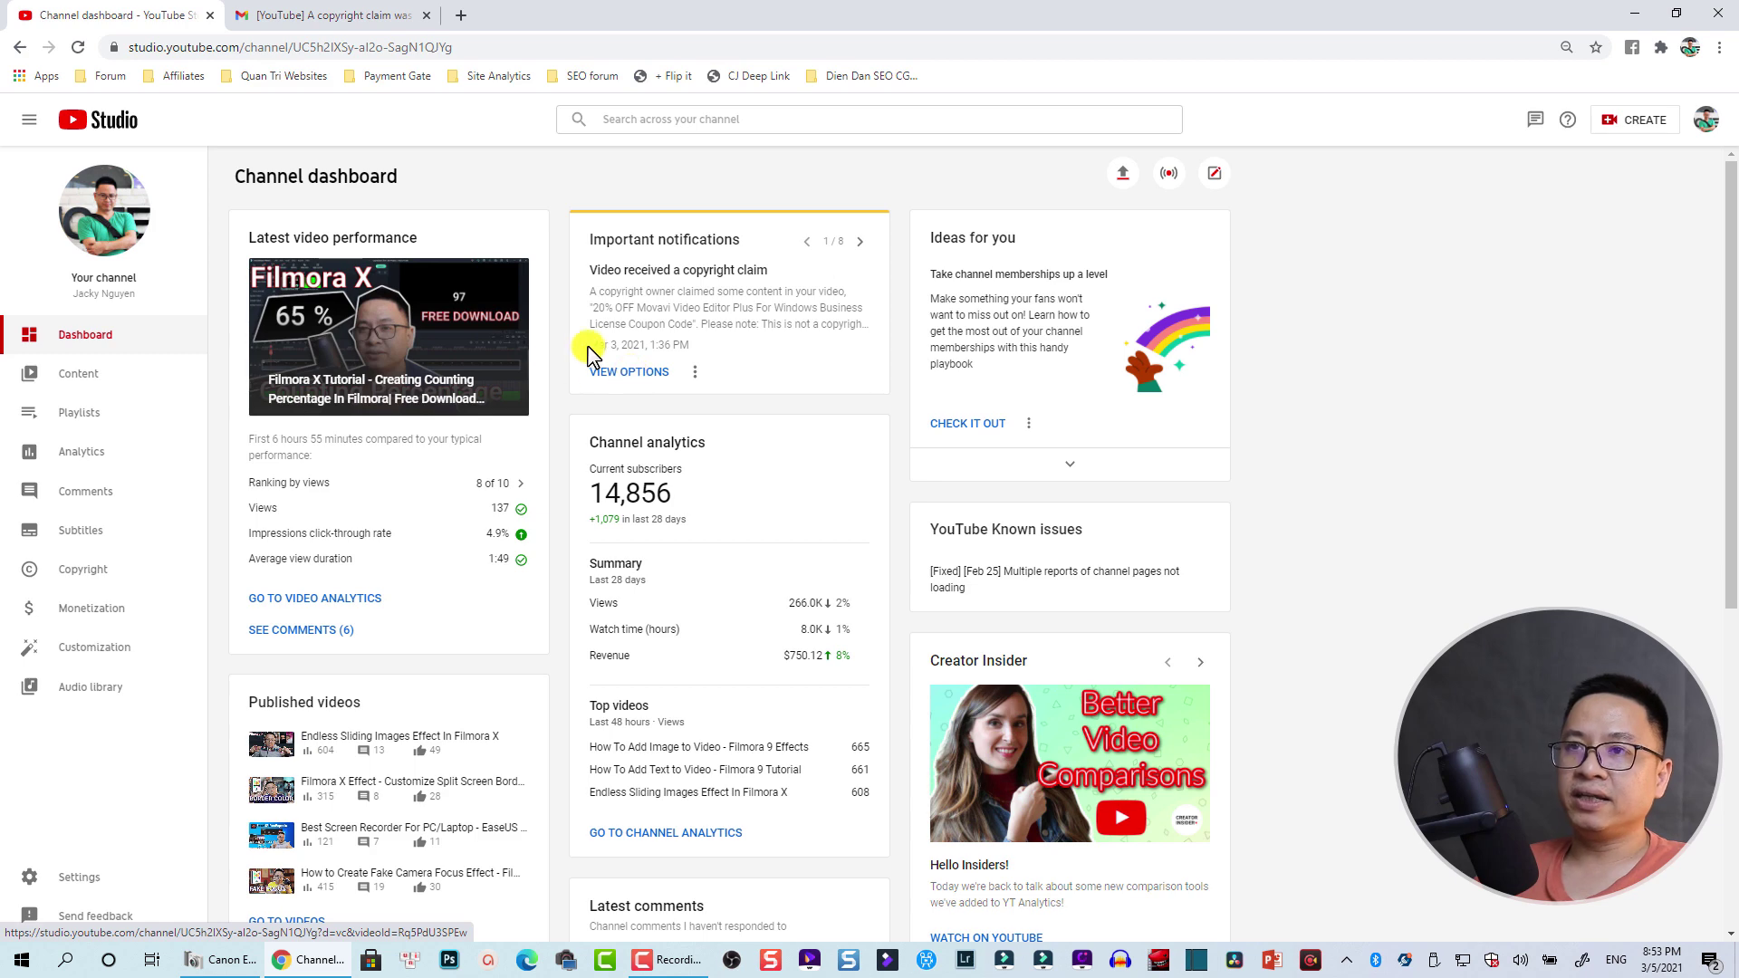
left_click(91, 375)
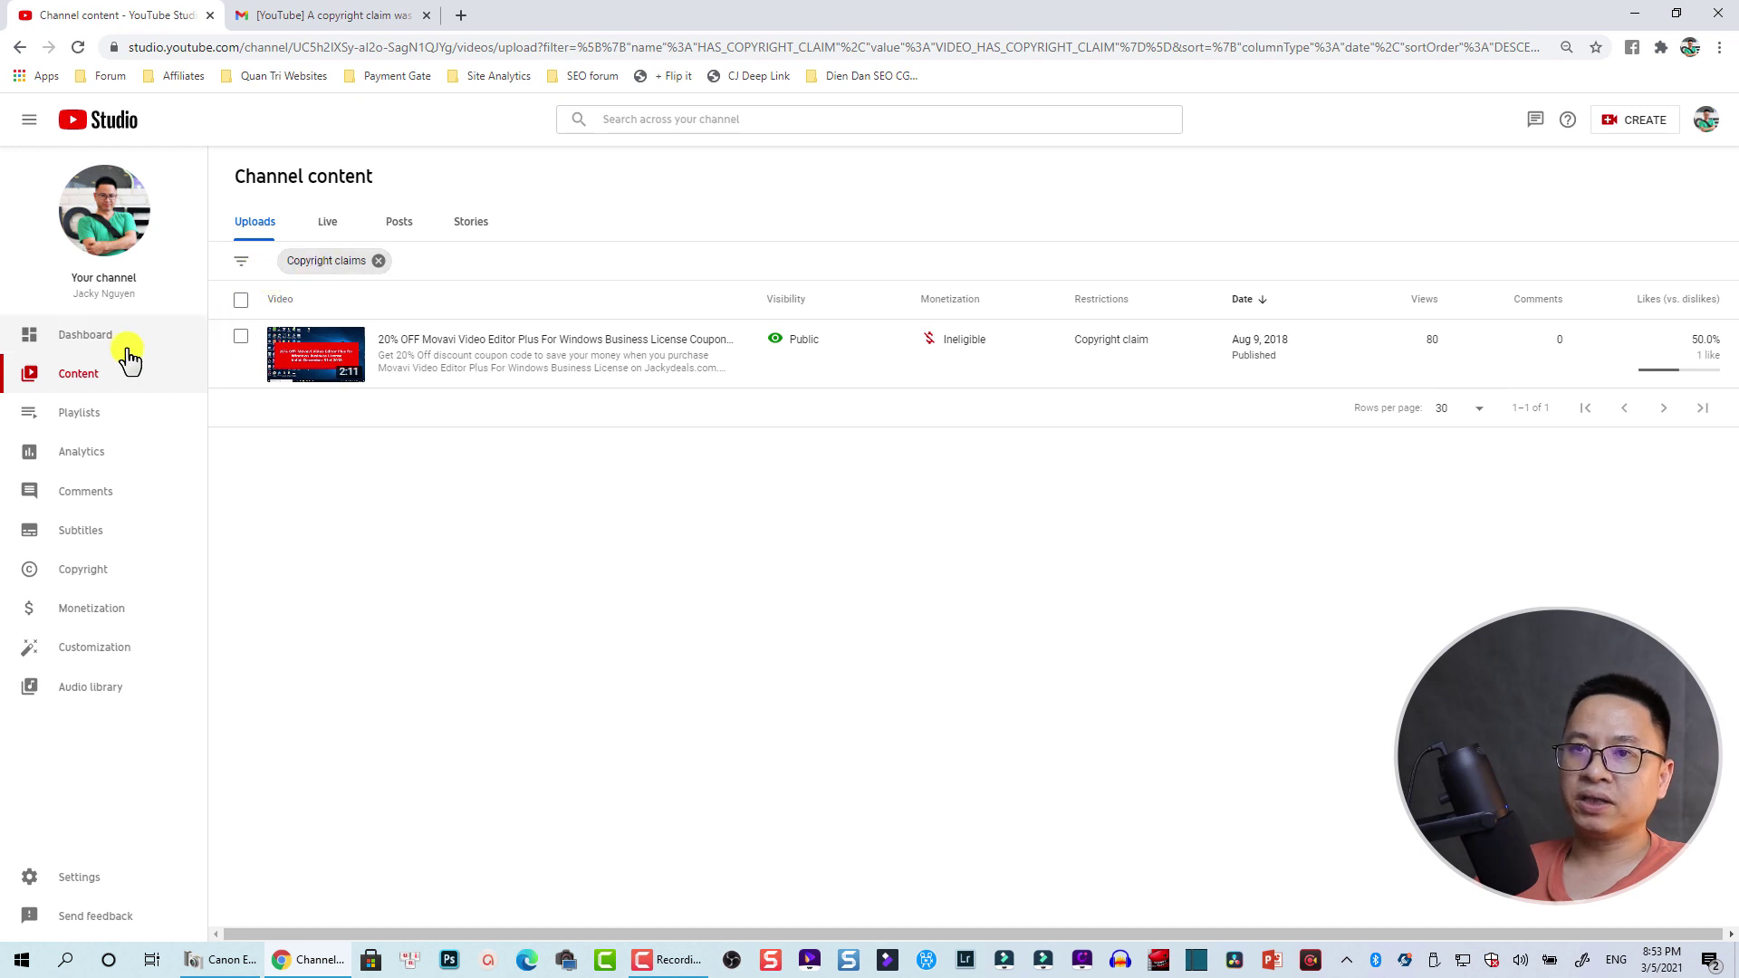
left_click(78, 337)
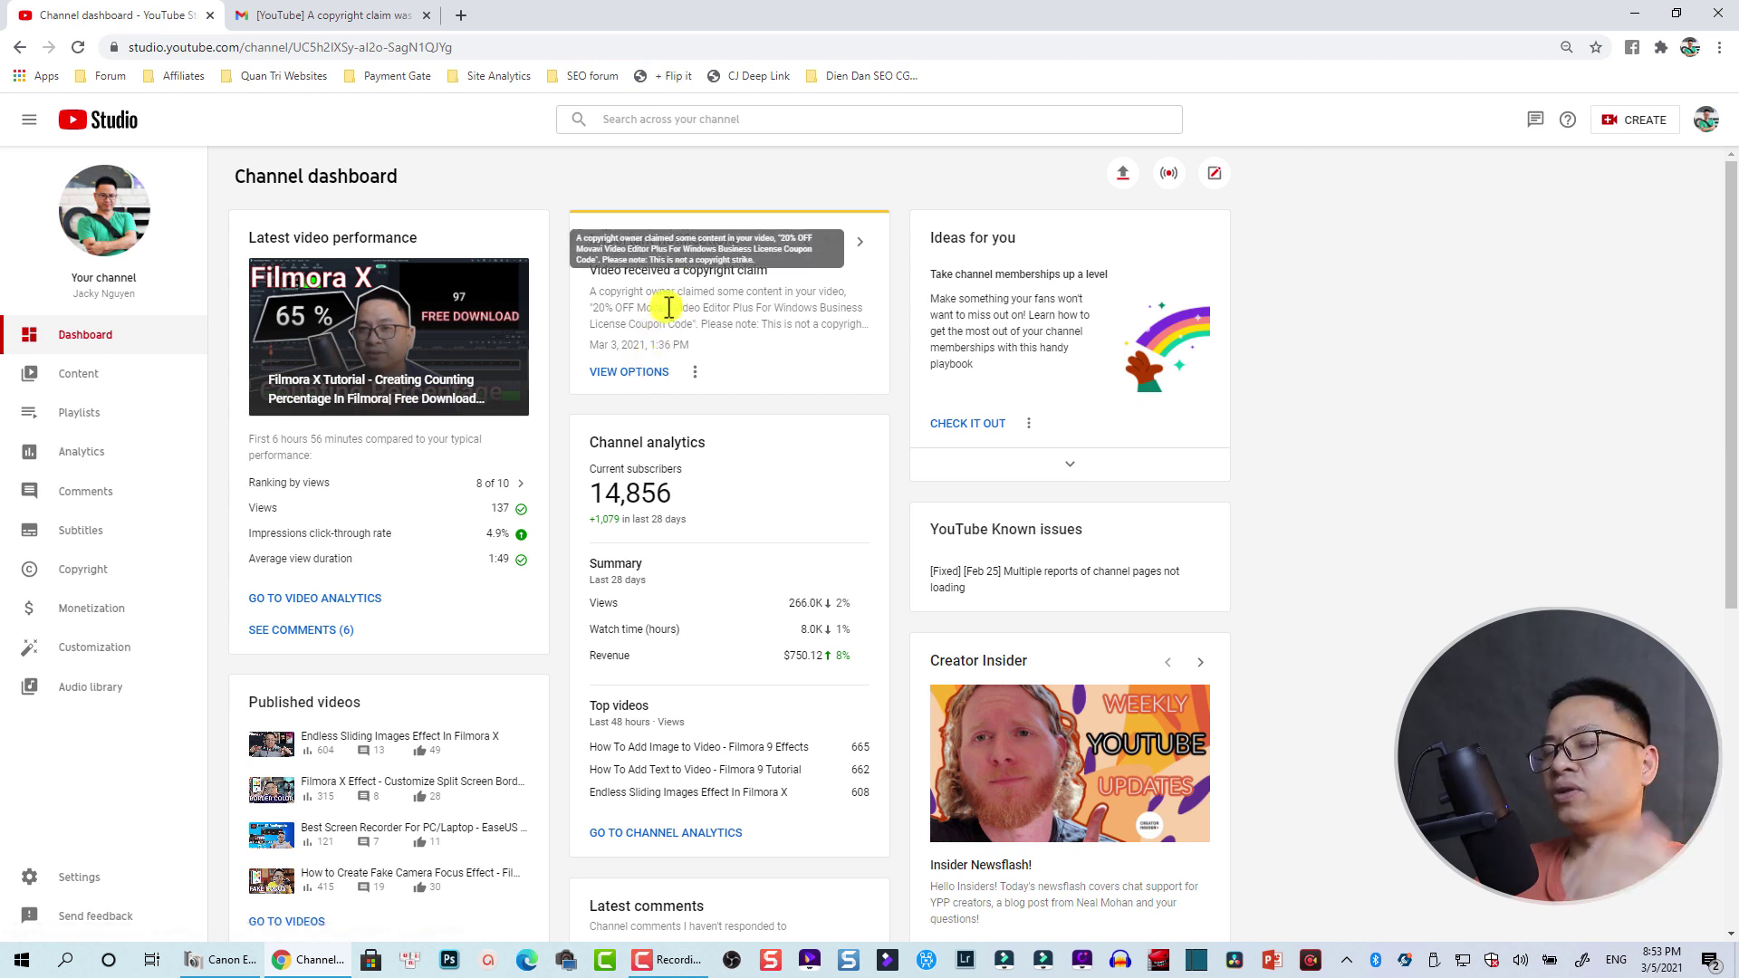
Open the copyright claim options for the 20% OFF Movavi Video Editor Plus video and play the claimed section
left_click(651, 373)
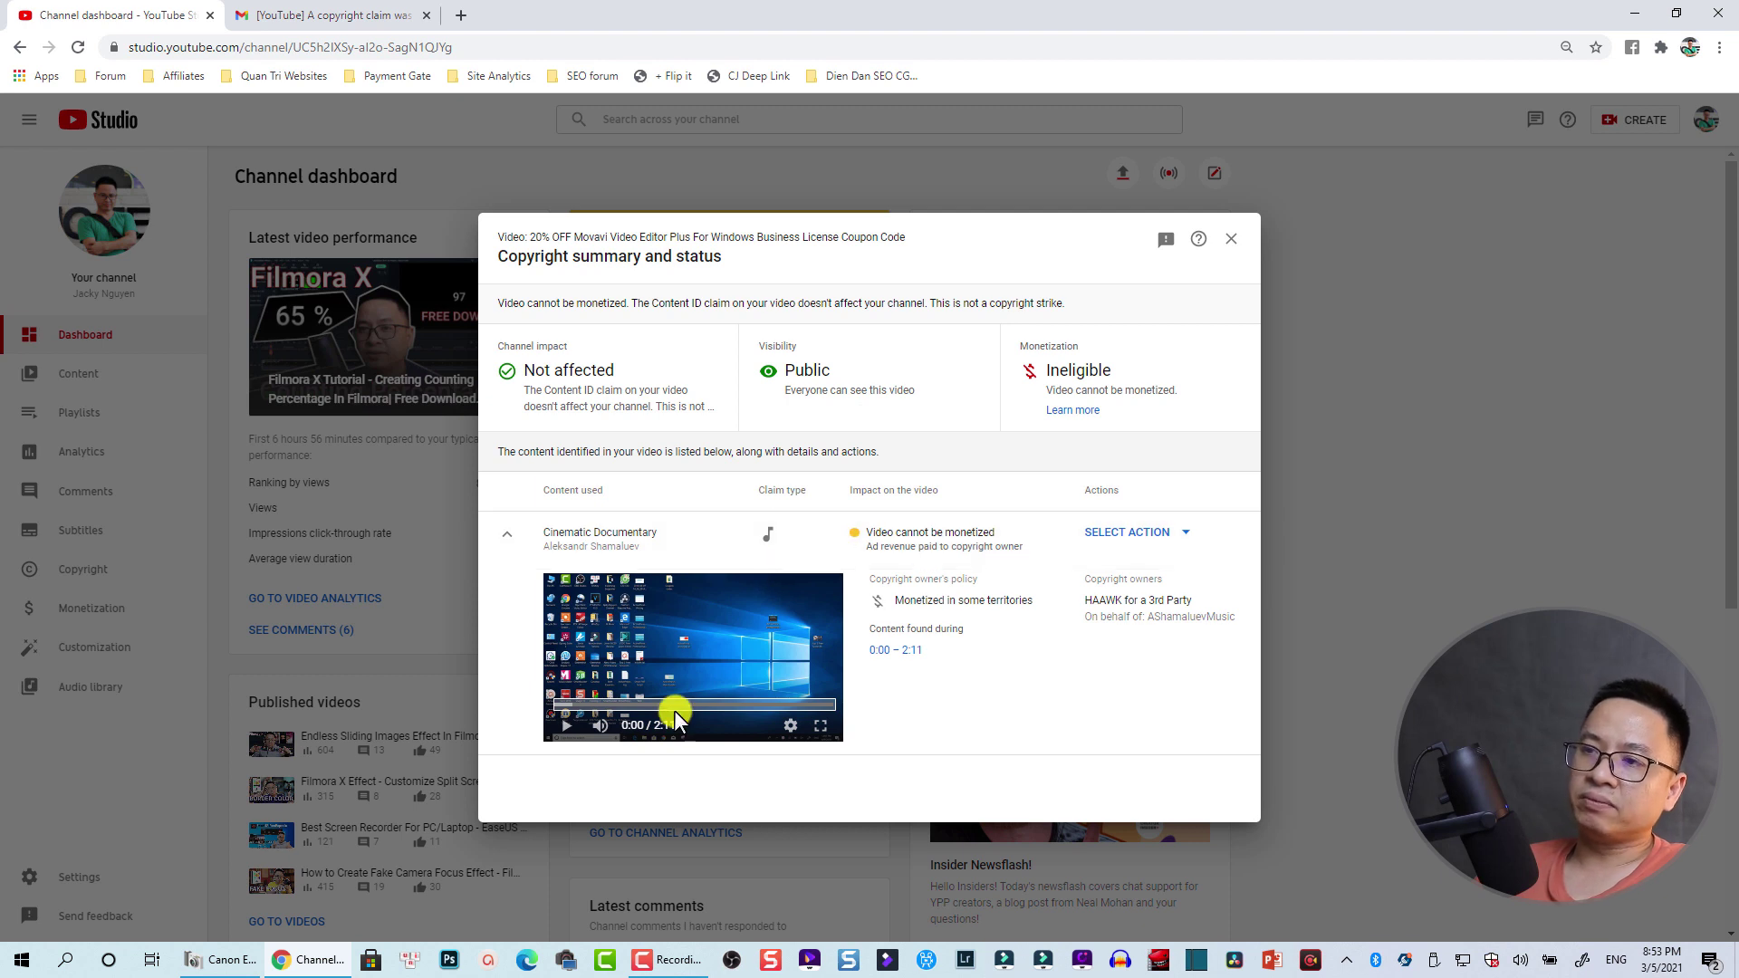
left_click(554, 711)
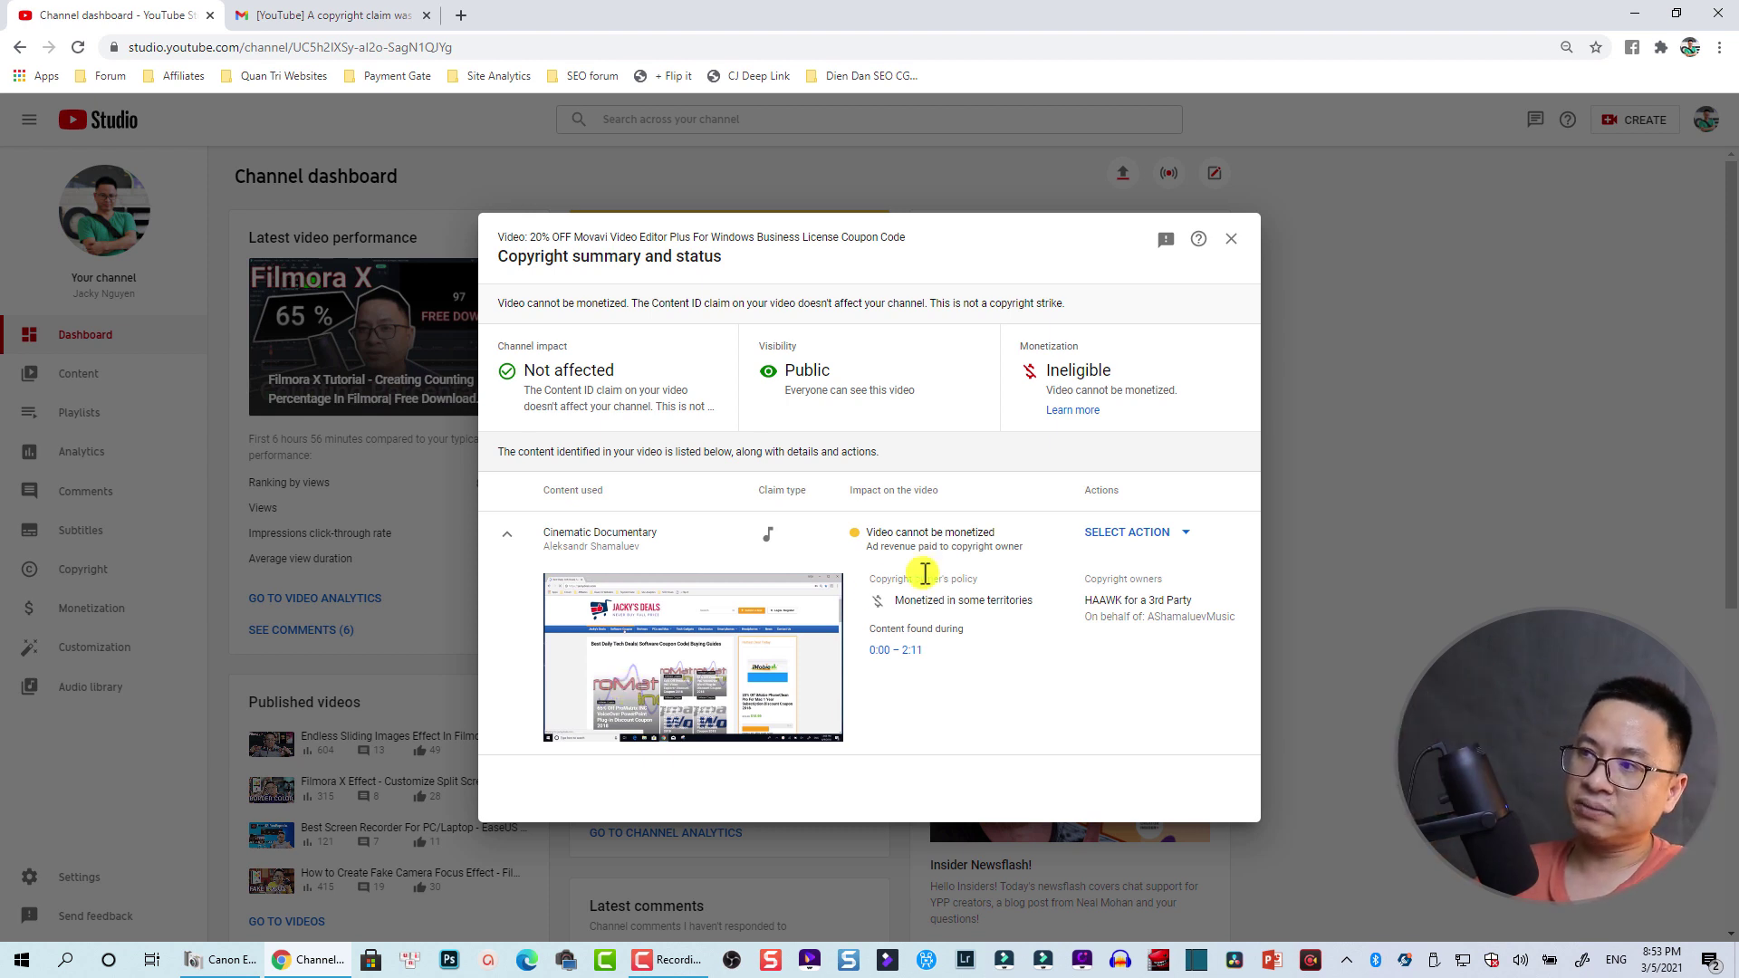
Replace the claimed song with the free track Awful, save and confirm the change, and close the copyright summary
left_click(1182, 537)
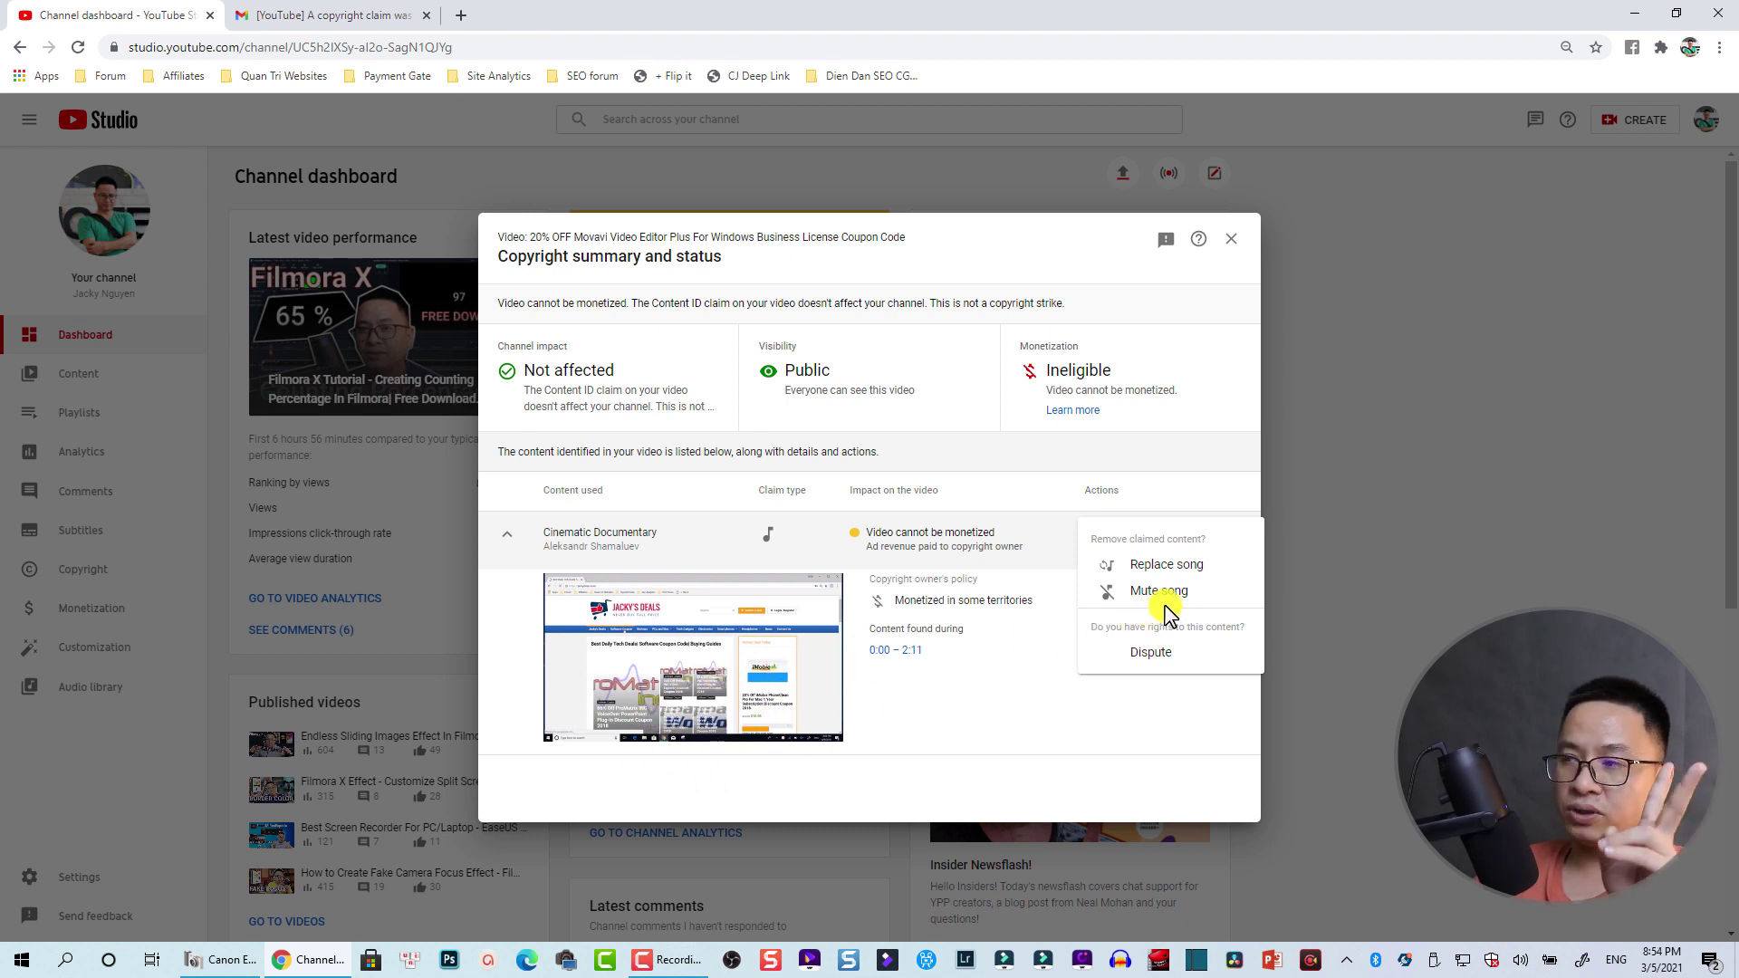
left_click(1155, 569)
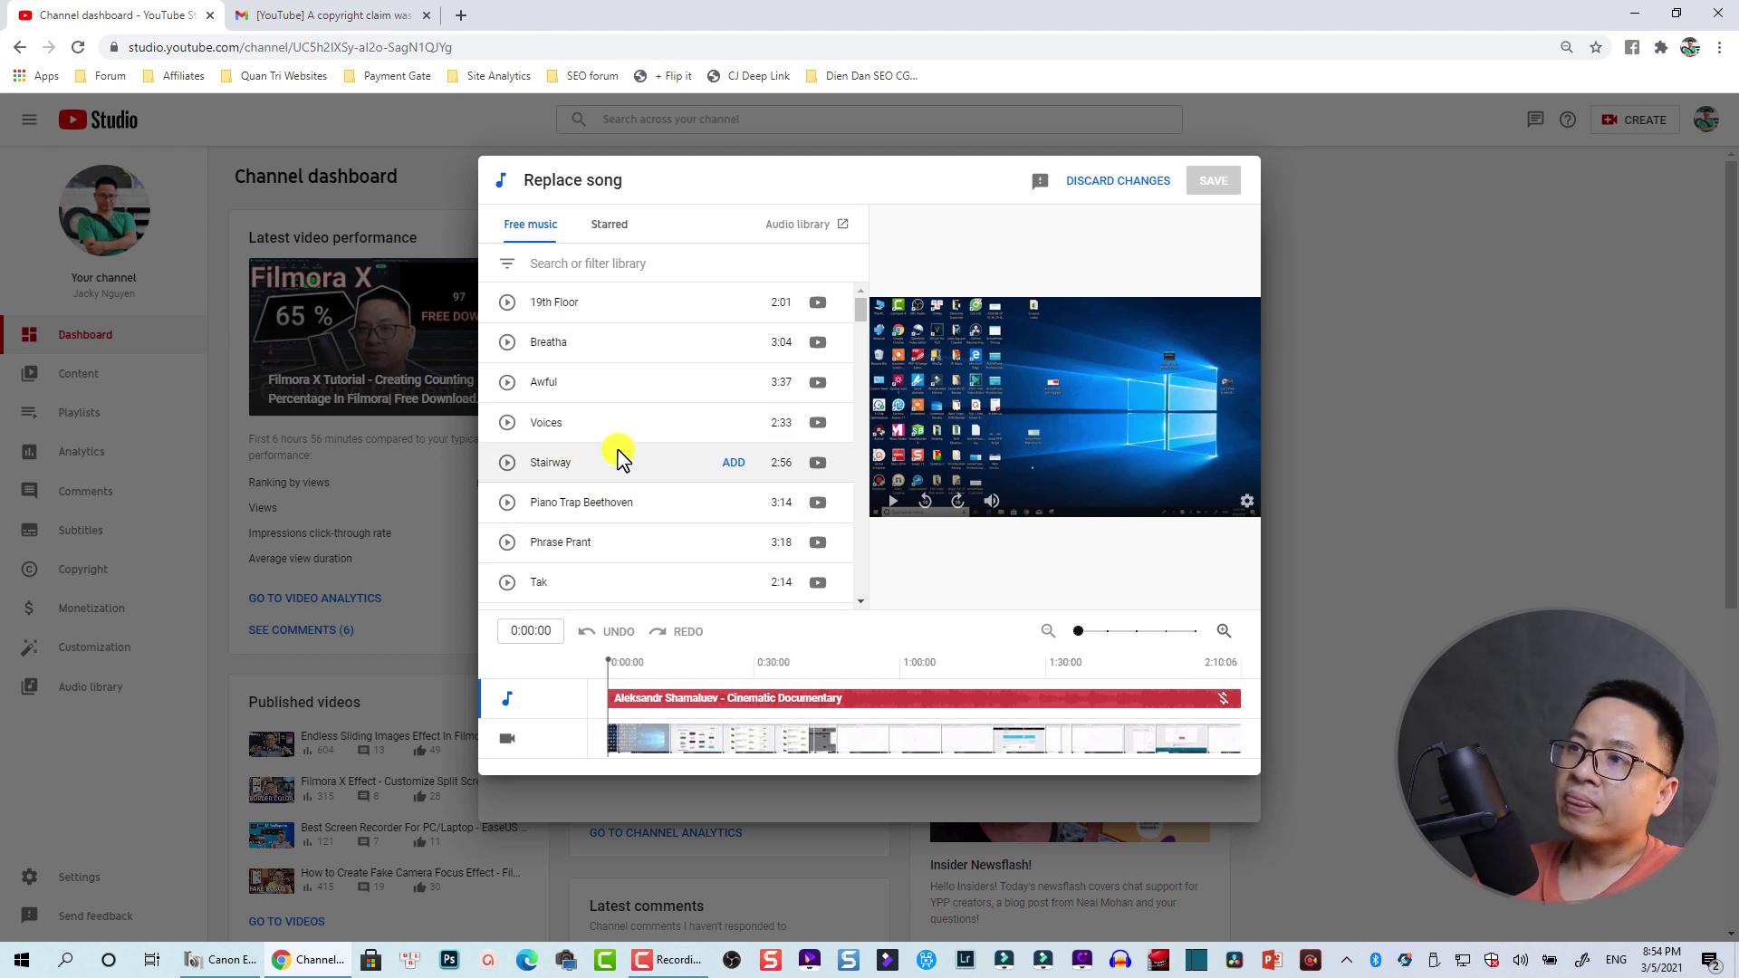
left_click(509, 384)
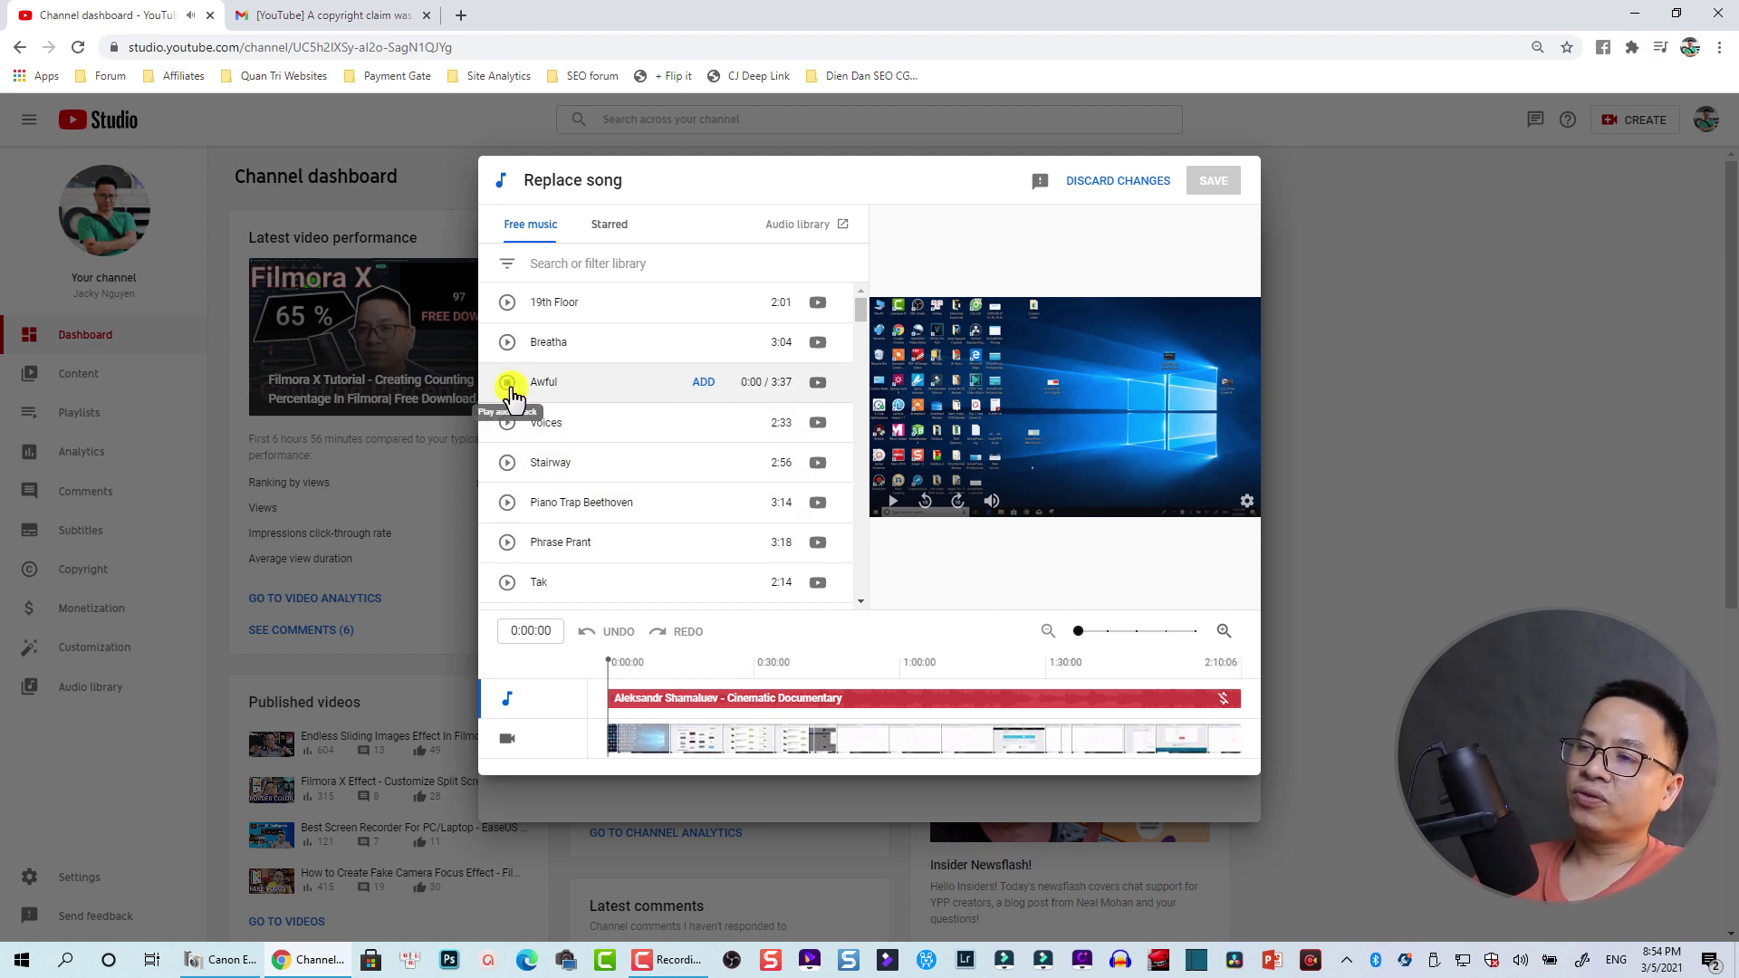
left_click(700, 384)
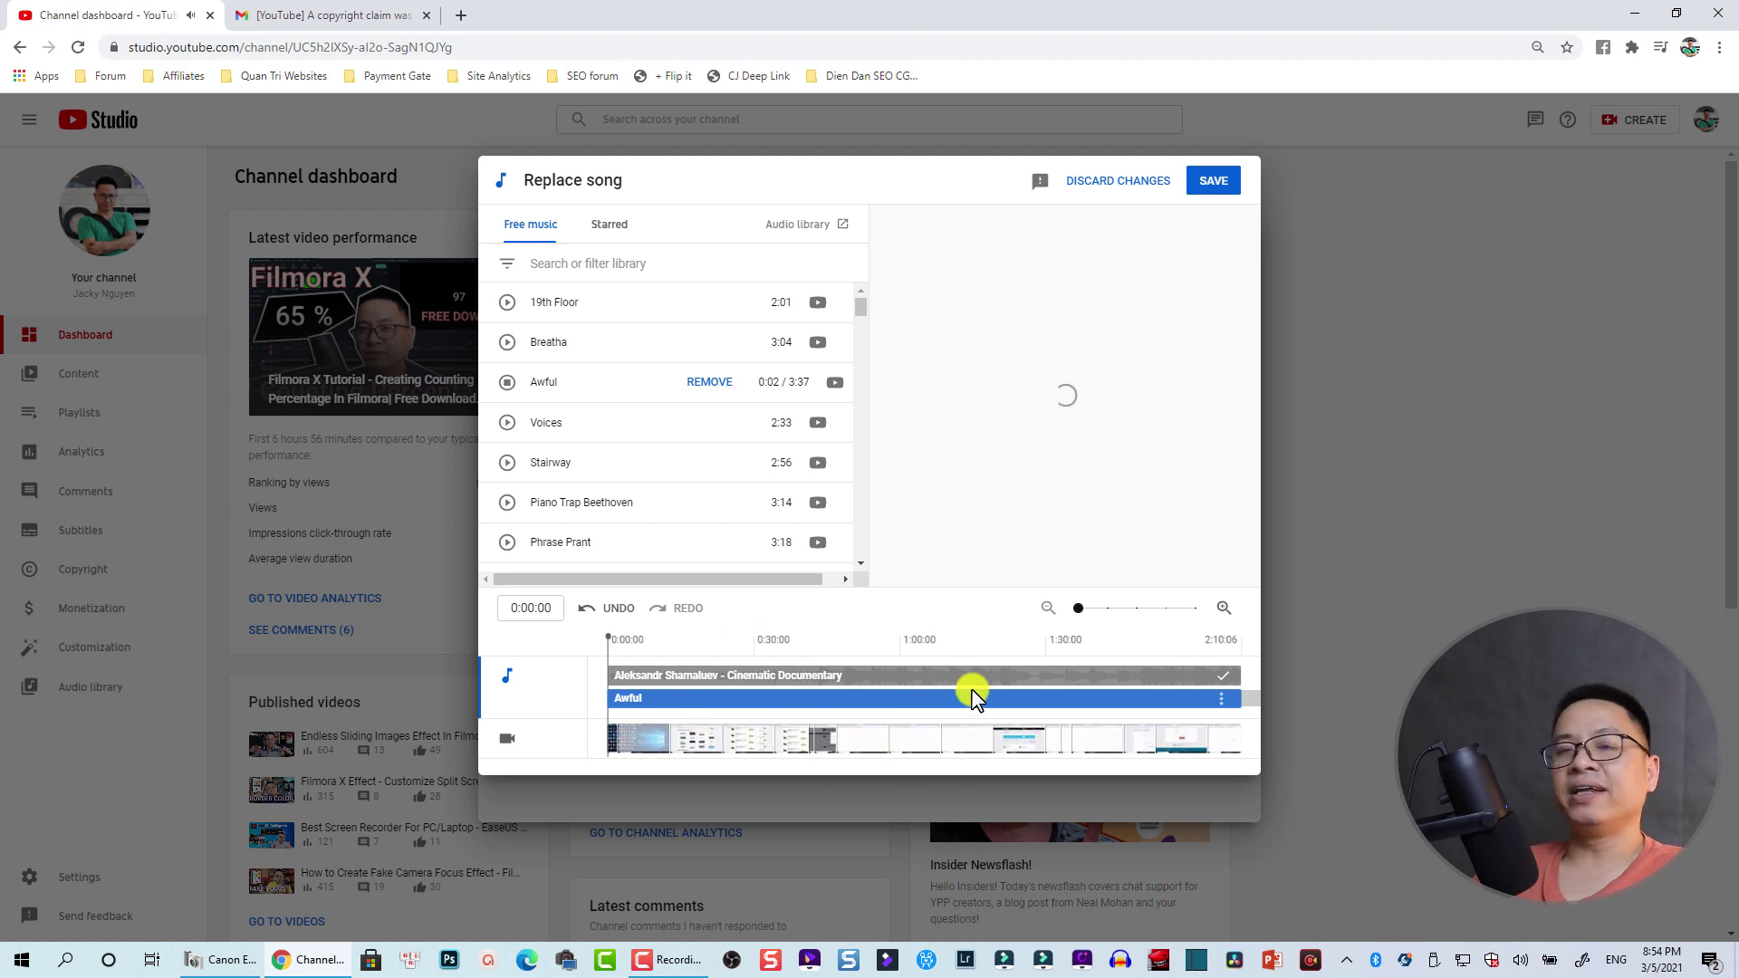
left_click(1215, 183)
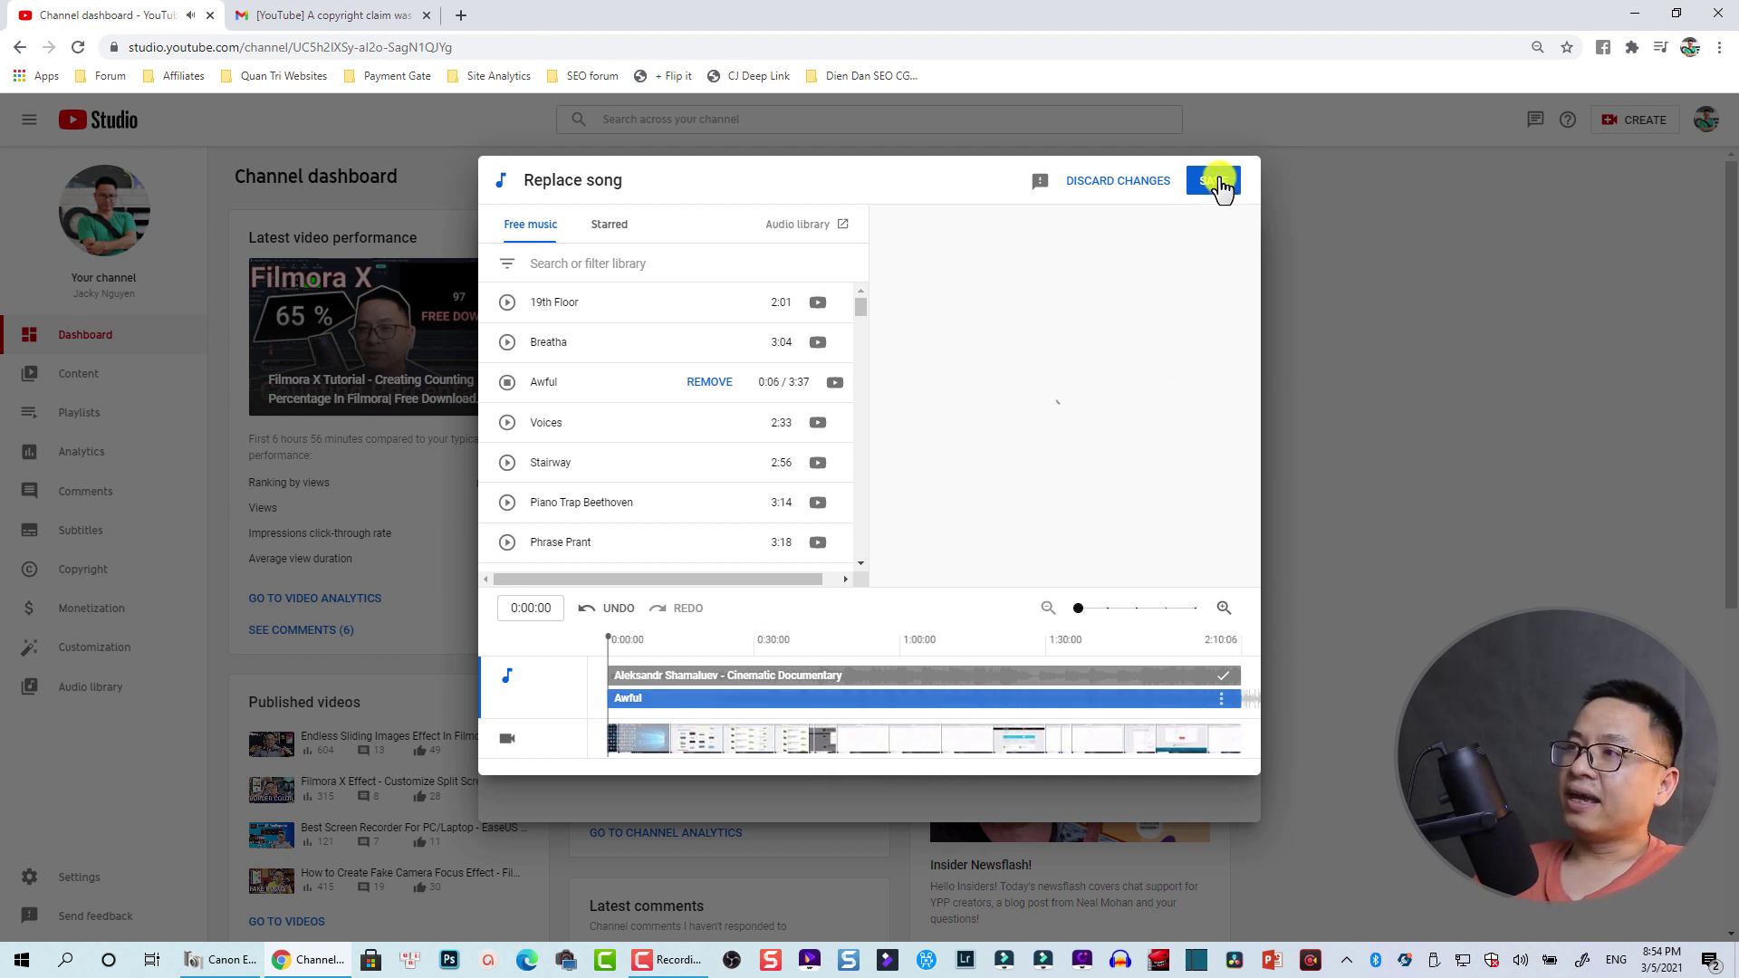
left_click(1072, 602)
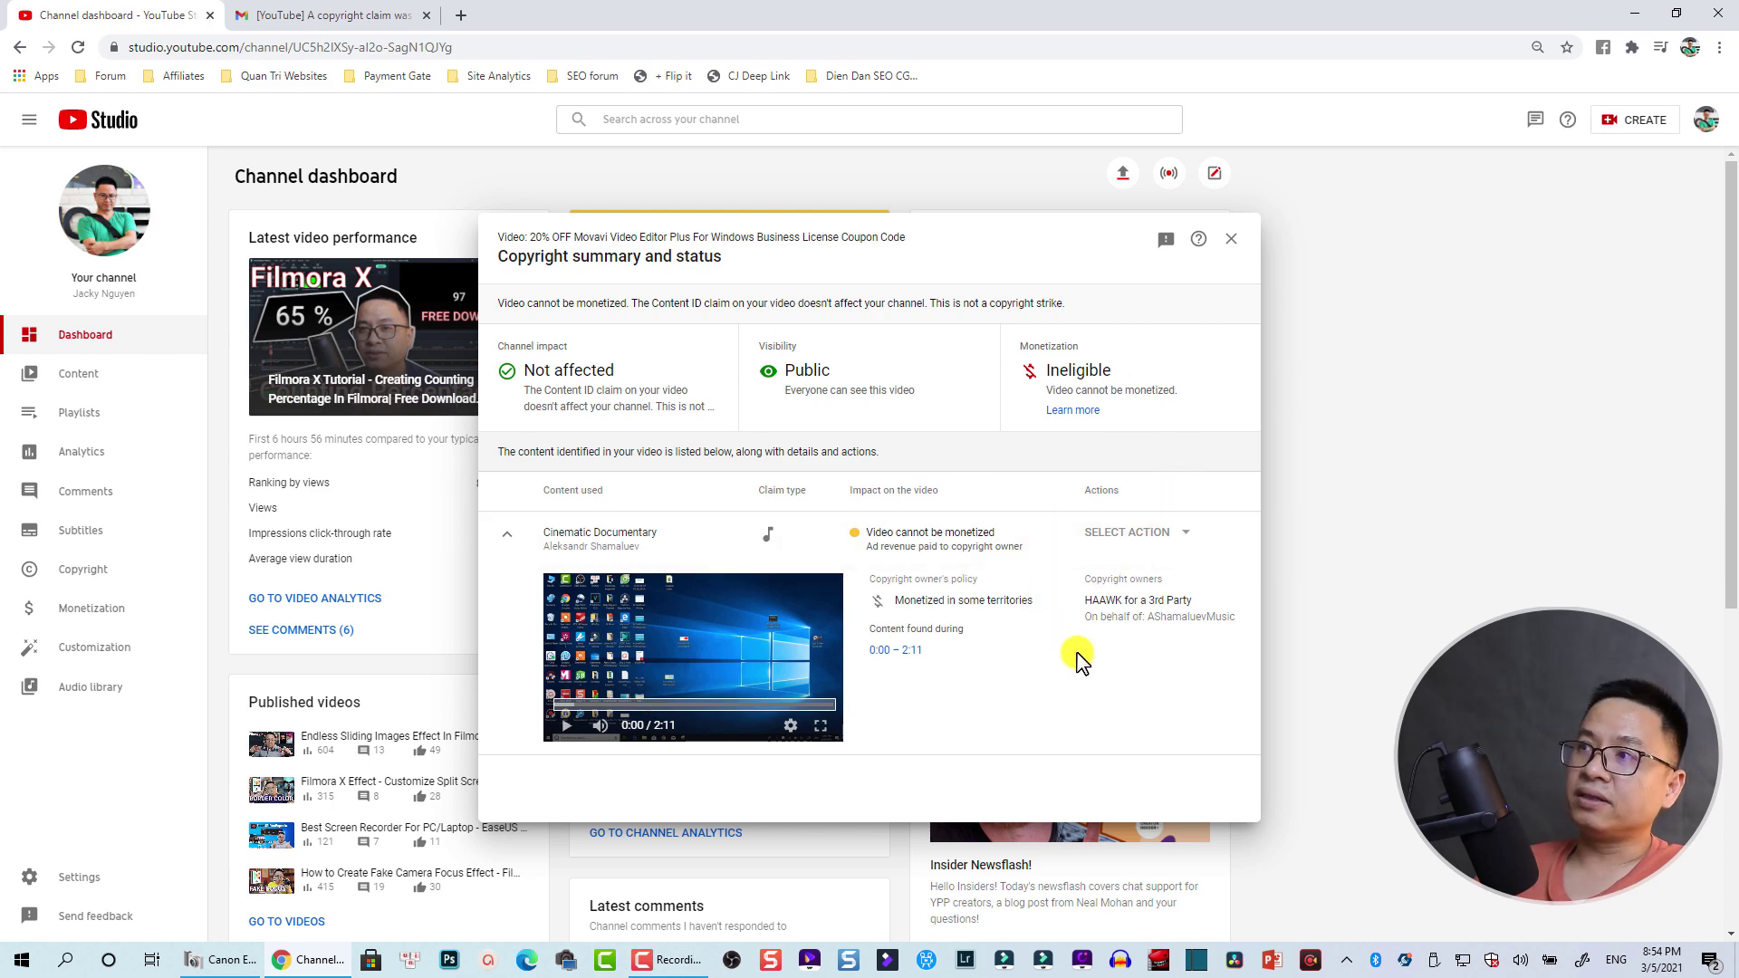
left_click(288, 724)
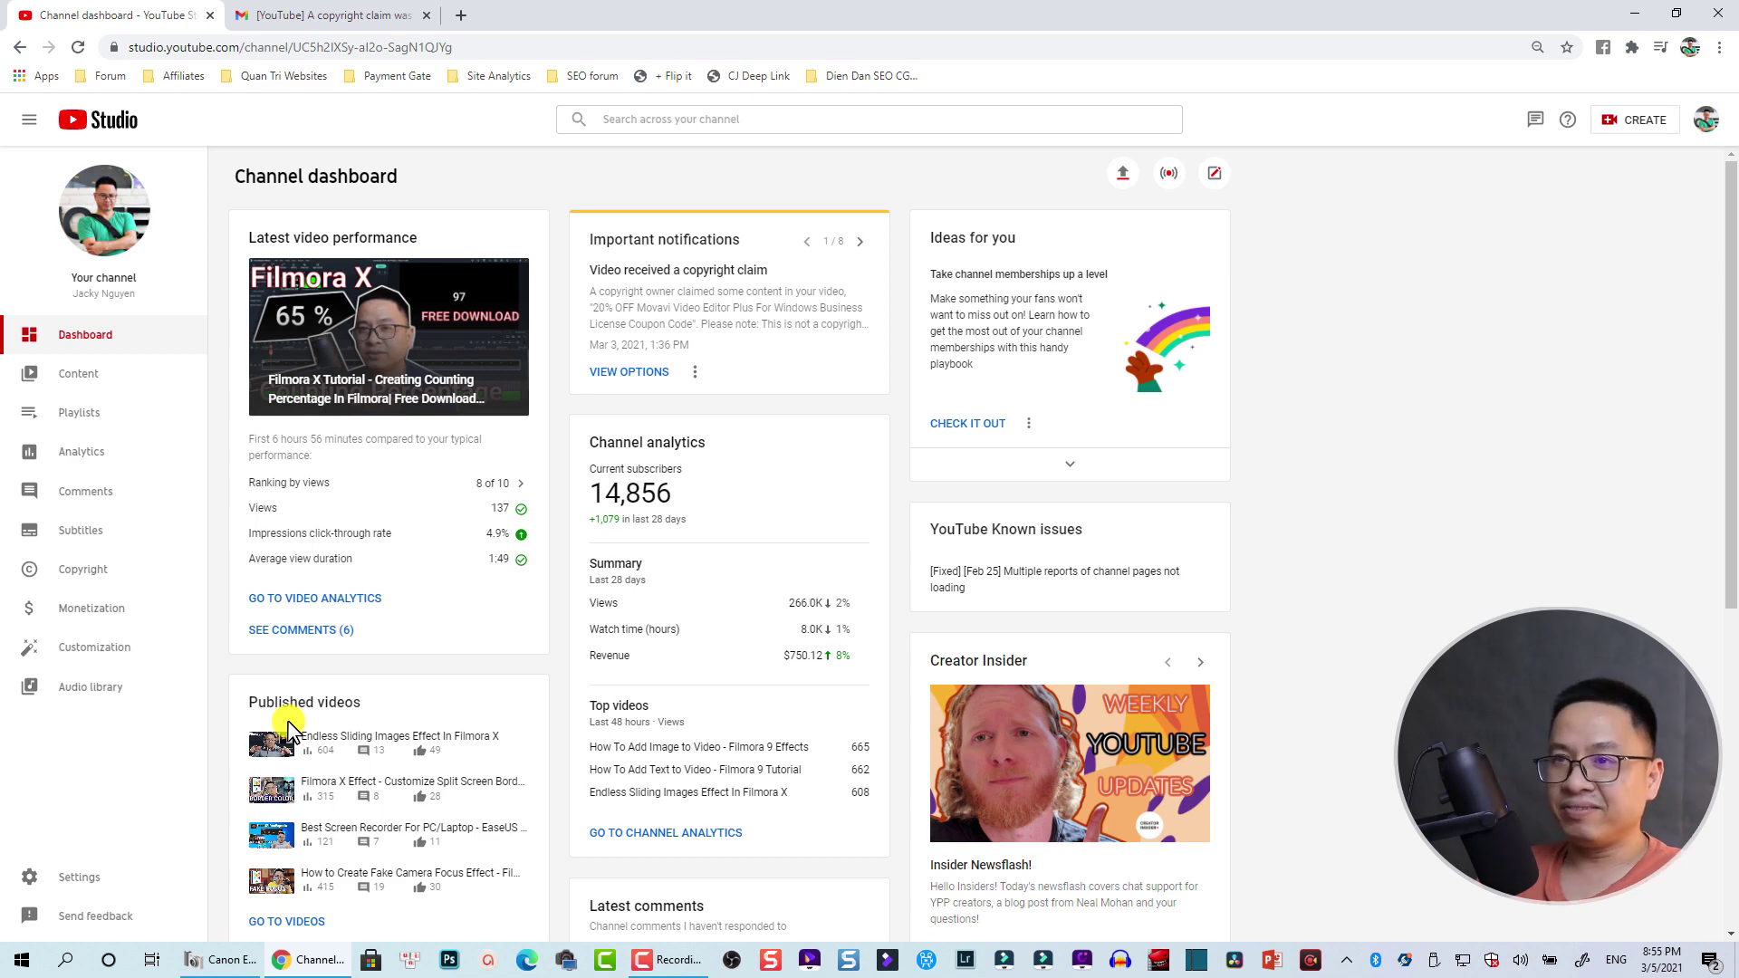
Select the claimed 20% OFF Movavi Video Editor Plus video in the channel content and open its additional bulk actions
left_click(191, 362)
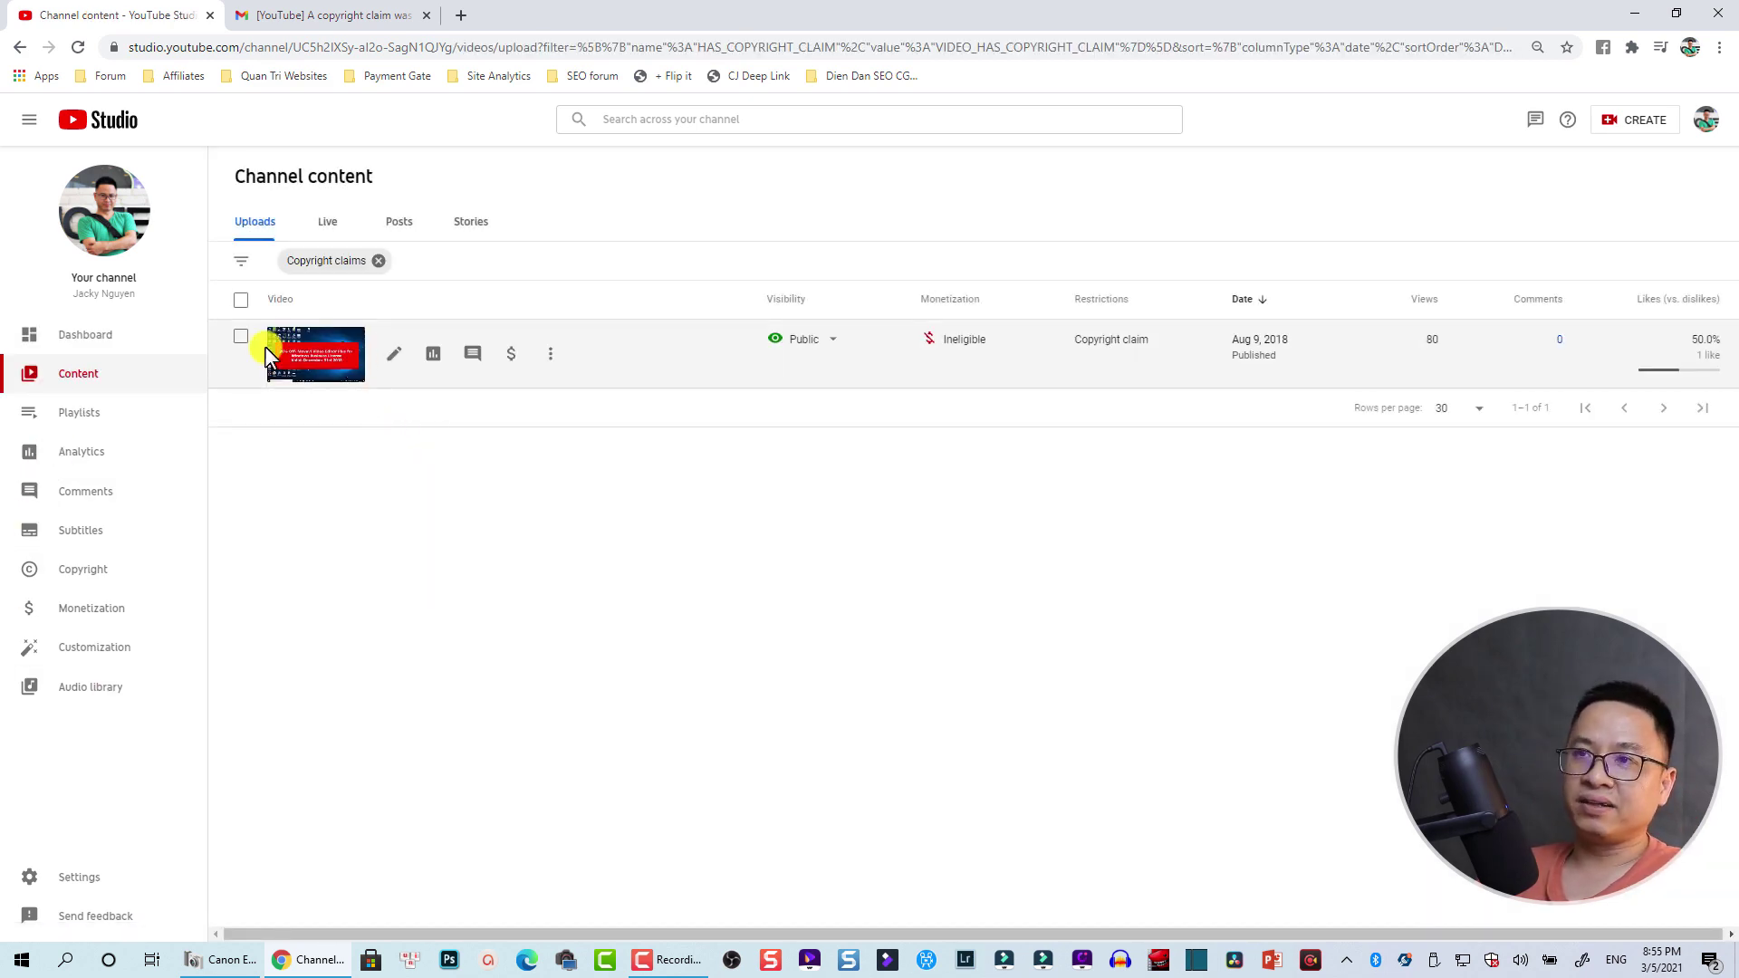
left_click(241, 336)
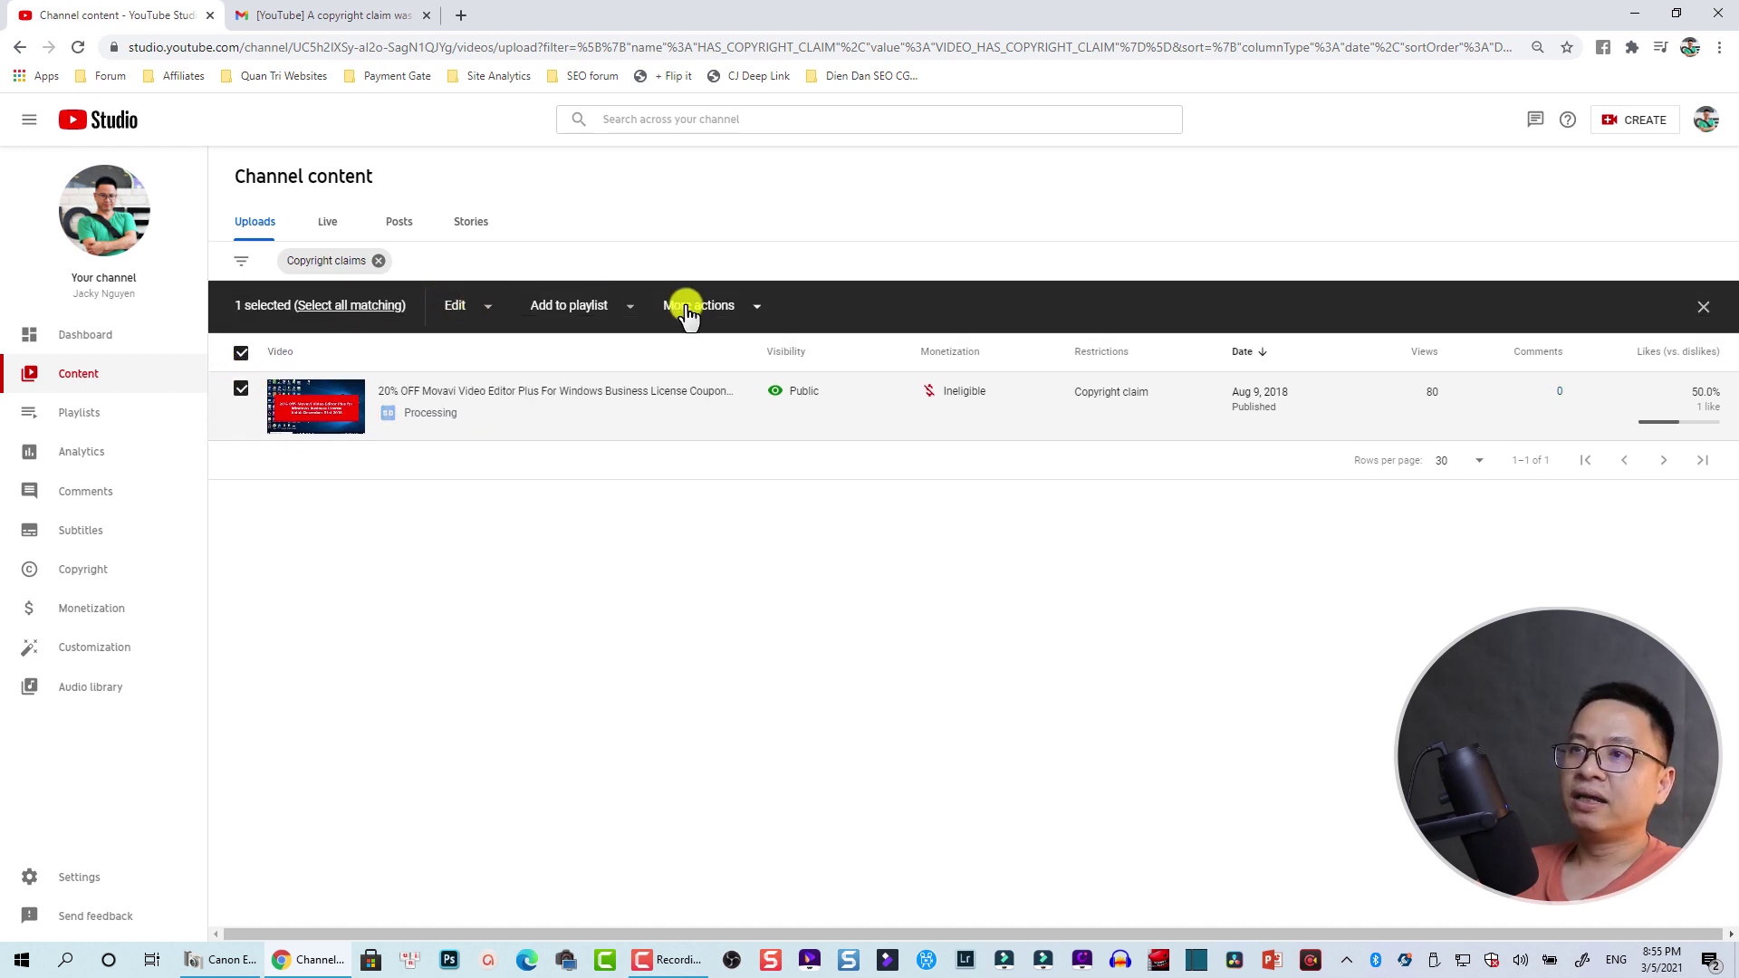
left_click(721, 308)
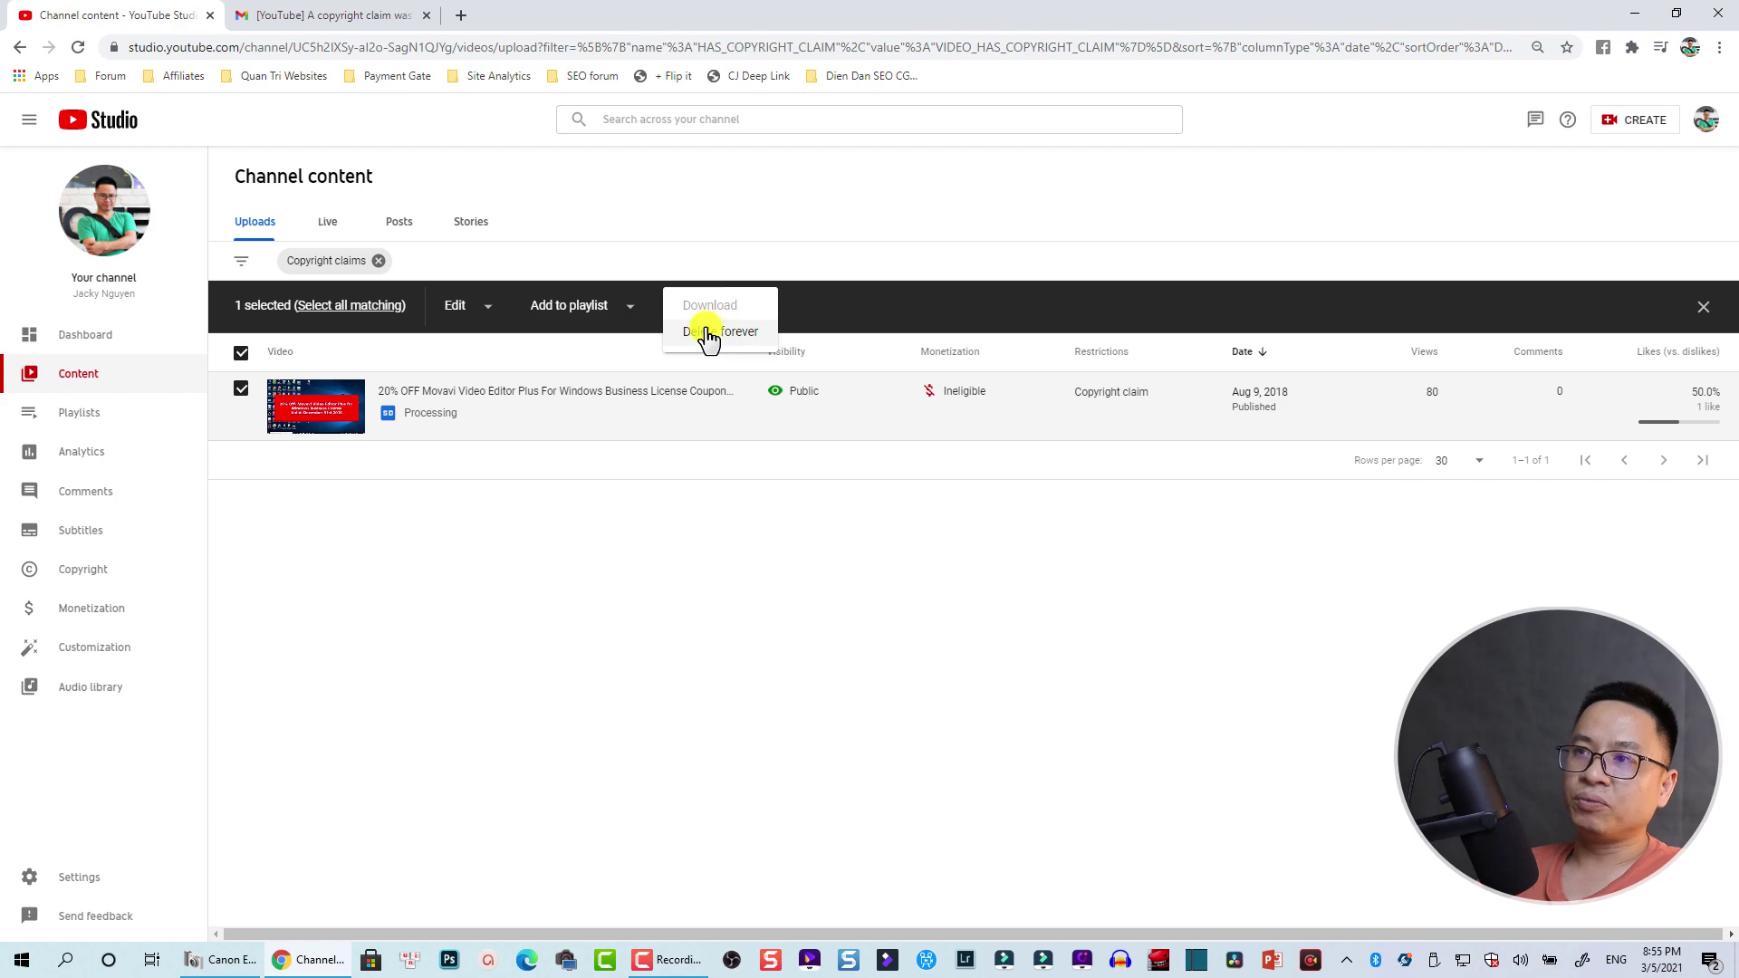